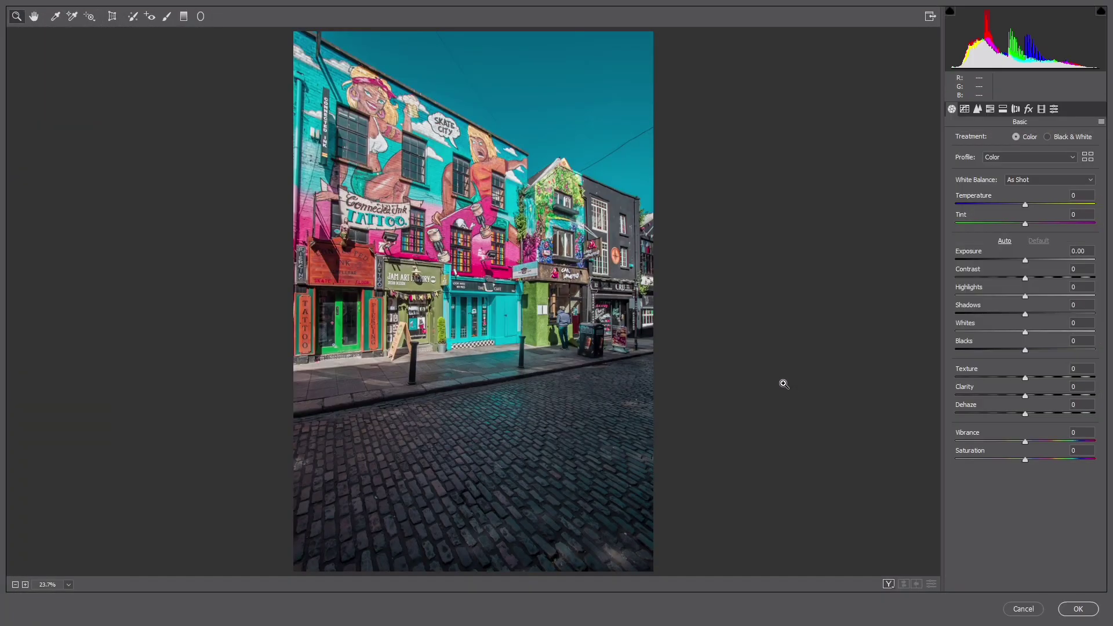
# Set Exposure to +0.95, Contrast +15, Highlights -100, Shadows +100, Whites -59, Blacks +21, Texture +13, Clarity +17 and Dehaze +16
pyautogui.moveTo(1026, 261); pyautogui.dragTo(914, 298)
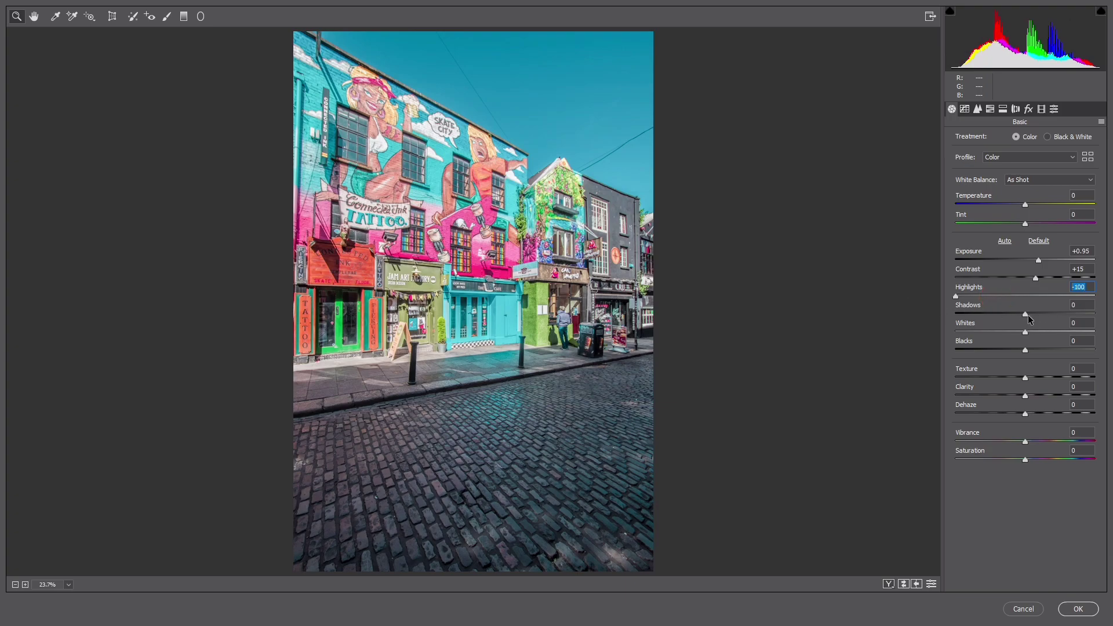
pyautogui.moveTo(1062, 315); pyautogui.dragTo(1099, 314)
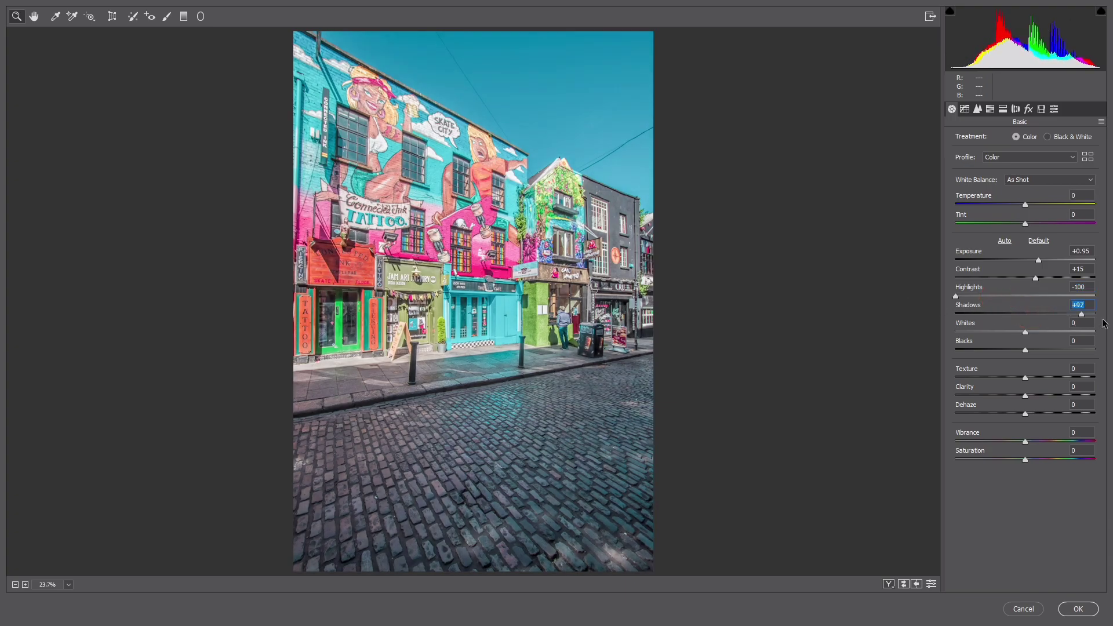
pyautogui.moveTo(998, 333); pyautogui.dragTo(984, 332)
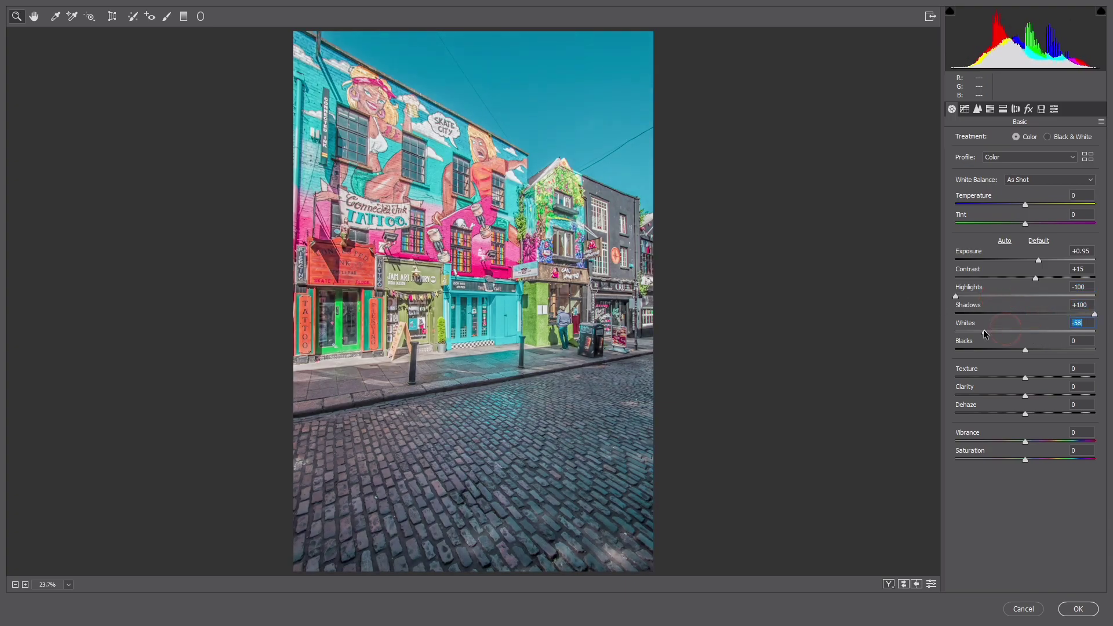
pyautogui.click(1039, 350)
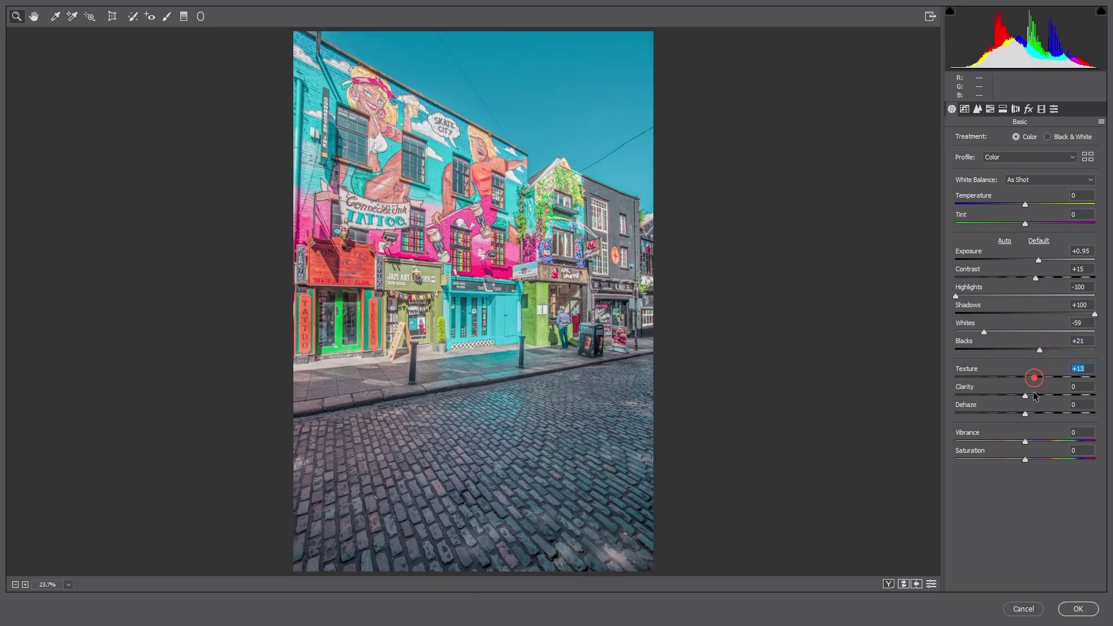
pyautogui.click(1036, 395)
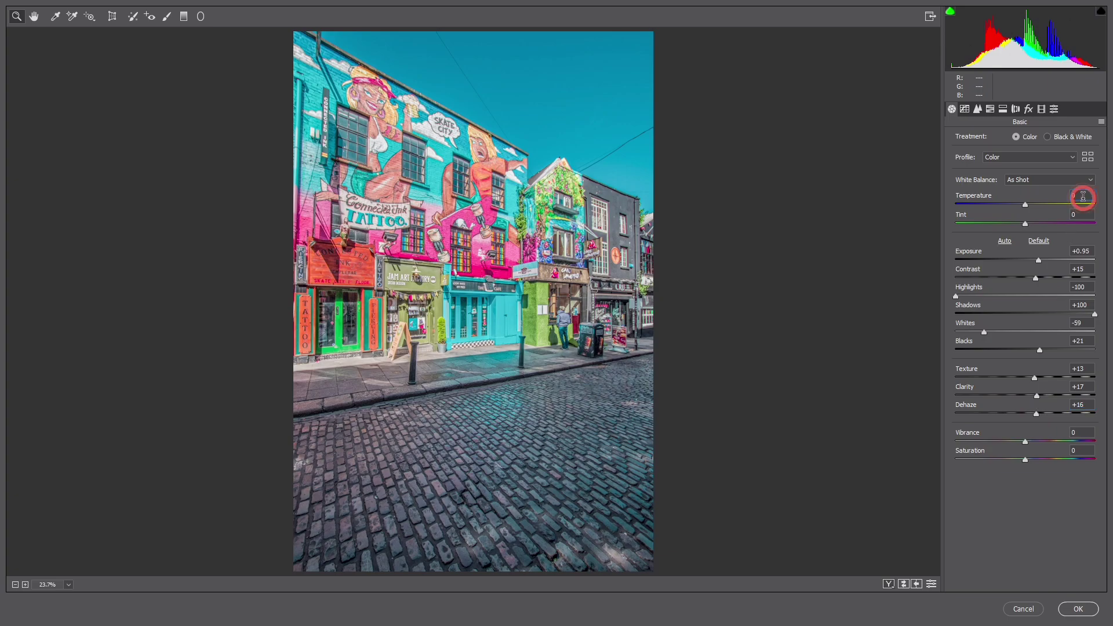
# Set the white balance to Auto, reduce Exposure to +0.65, and apply the Camera Raw filter
pyautogui.click(1071, 180)
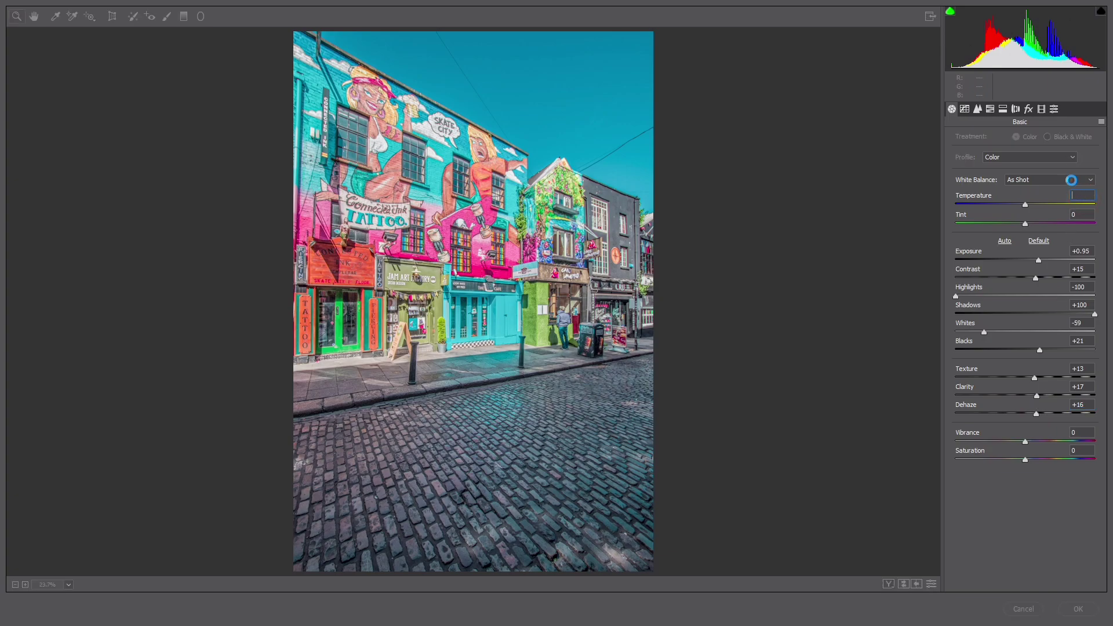
pyautogui.click(637, 352)
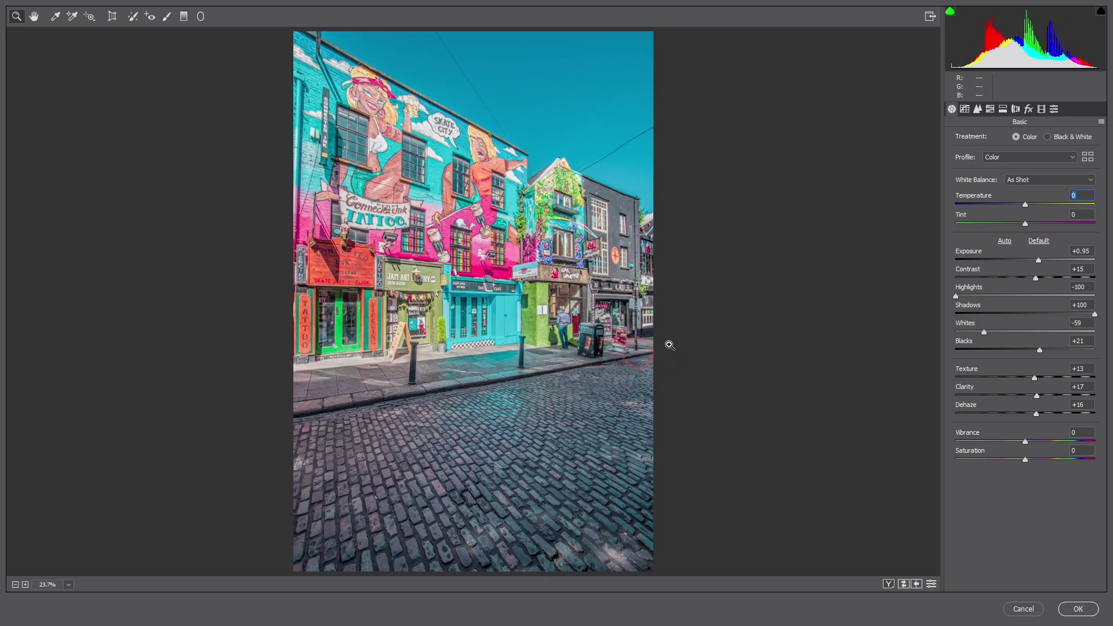
pyautogui.click(1064, 184)
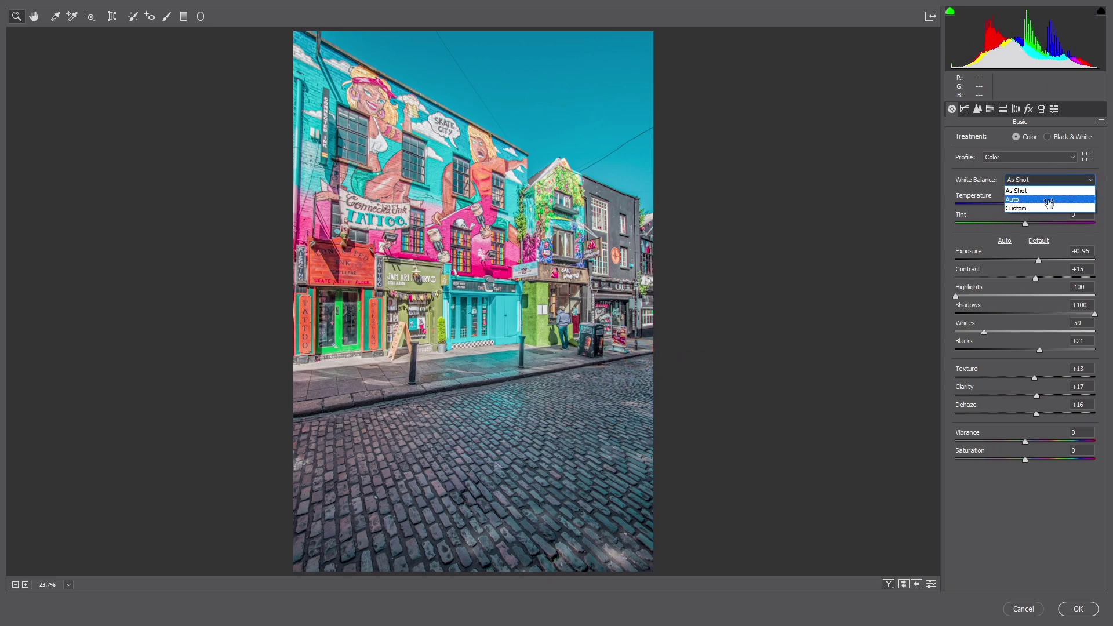
pyautogui.click(1046, 198)
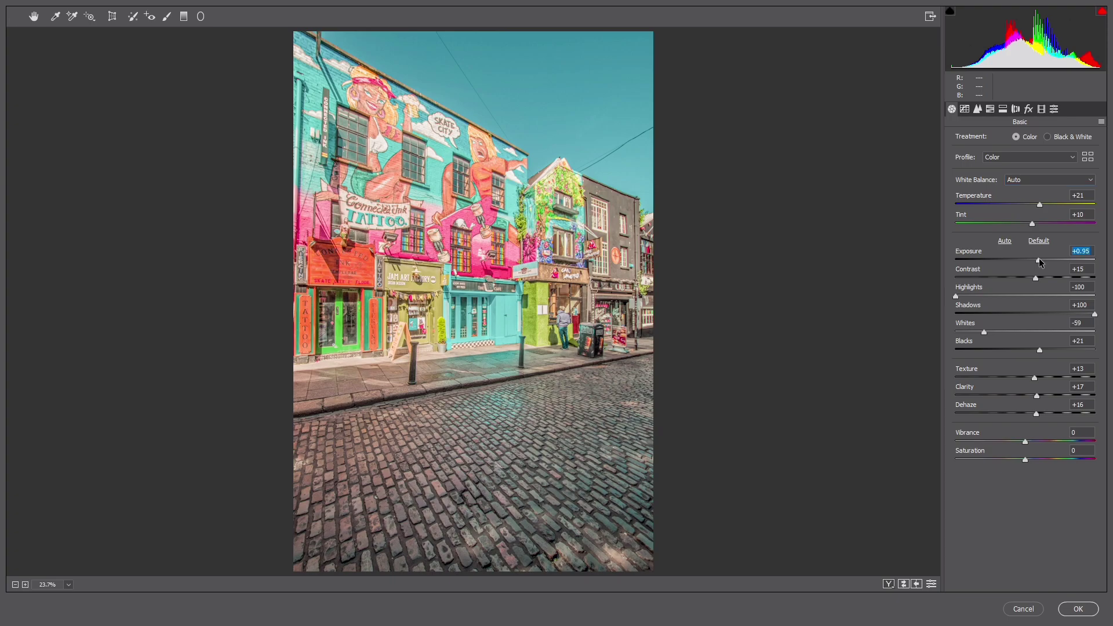
pyautogui.moveTo(1038, 262); pyautogui.dragTo(1036, 264)
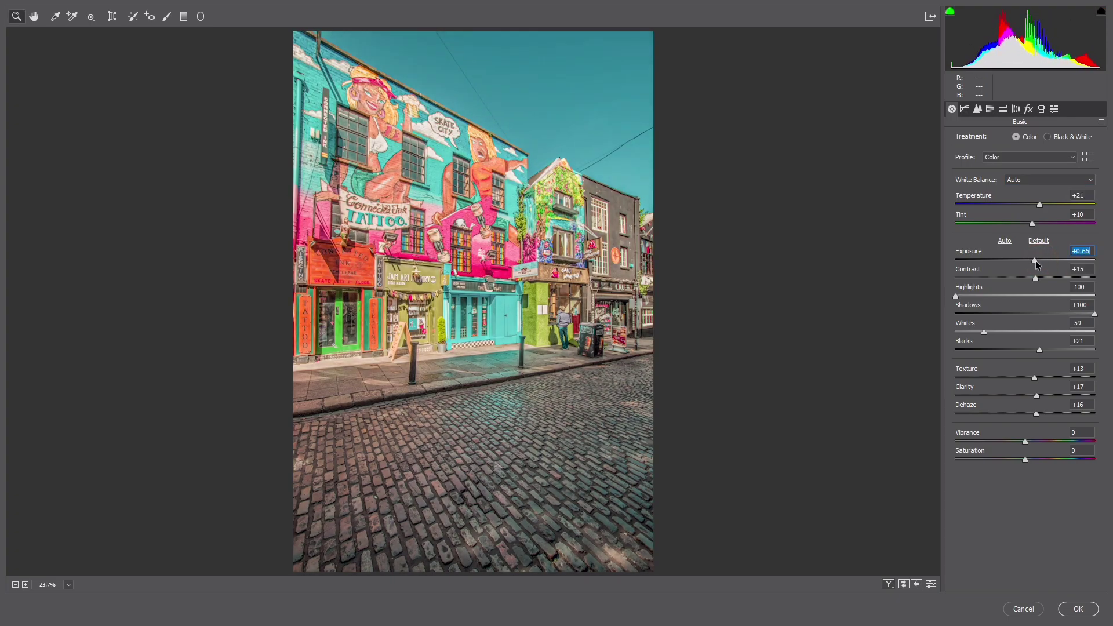
pyautogui.press('p')
pyautogui.press('p')
pyautogui.press('Return')
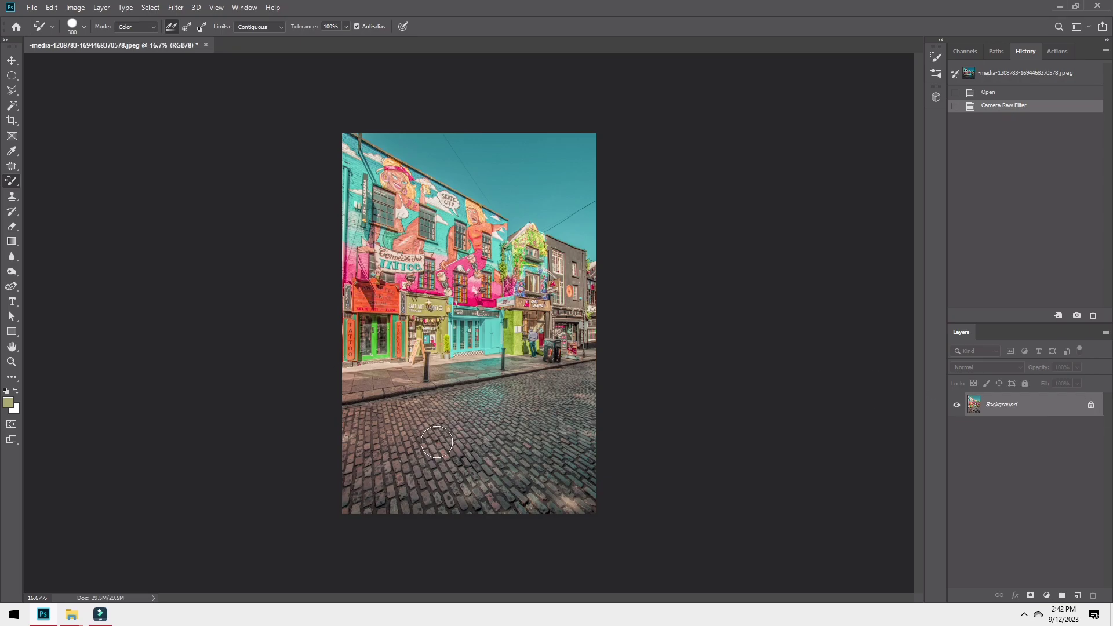
# Reopen the Camera Raw filter and configure a reset Adjustment Brush with Exposure -0.55, Shadows -11, Blacks -18 and Saturation -89
pyautogui.scroll(8, 451, 452)
pyautogui.moveTo(518, 492)
pyautogui.mouseDown()
pyautogui.moveTo(542, 315)
pyautogui.moveTo(529, 378)
pyautogui.mouseUp()
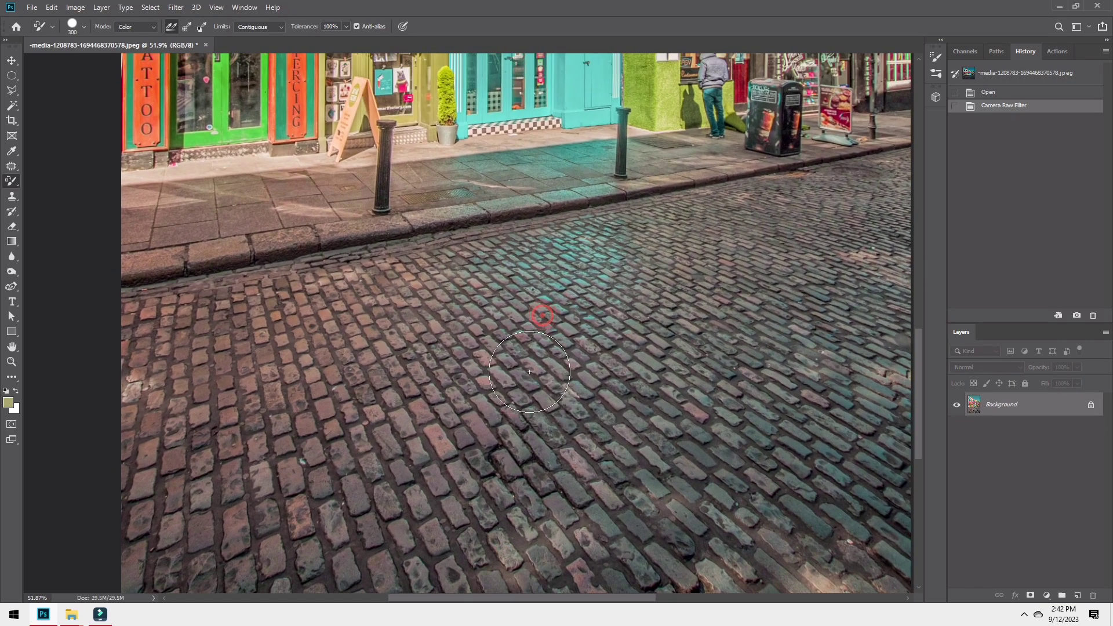
pyautogui.scroll(-2, 529, 371)
pyautogui.hotkey('ctrl', 'shift', 'a')
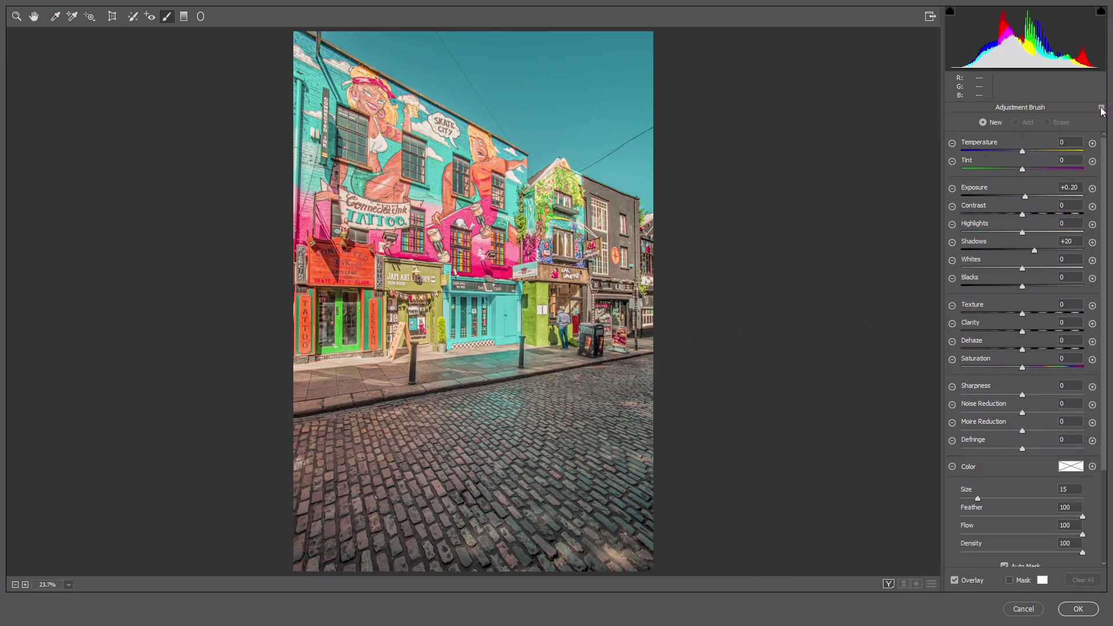
pyautogui.click(1101, 108)
pyautogui.click(1069, 129)
pyautogui.click(1011, 286)
pyautogui.click(1014, 249)
# Paint the adjustment over the cobblestone street, reduce the brush size to 8 for the sidewalk, and apply the filter
pyautogui.moveTo(562, 515)
pyautogui.mouseDown()
pyautogui.moveTo(674, 523)
pyautogui.moveTo(573, 549)
pyautogui.moveTo(397, 568)
pyautogui.moveTo(693, 543)
pyautogui.moveTo(333, 584)
pyautogui.moveTo(493, 532)
pyautogui.moveTo(488, 518)
pyautogui.moveTo(557, 504)
pyautogui.moveTo(537, 491)
pyautogui.moveTo(660, 462)
pyautogui.moveTo(643, 448)
pyautogui.moveTo(672, 423)
pyautogui.moveTo(617, 397)
pyautogui.moveTo(594, 545)
pyautogui.mouseUp()
pyautogui.moveTo(425, 507); pyautogui.dragTo(412, 475)
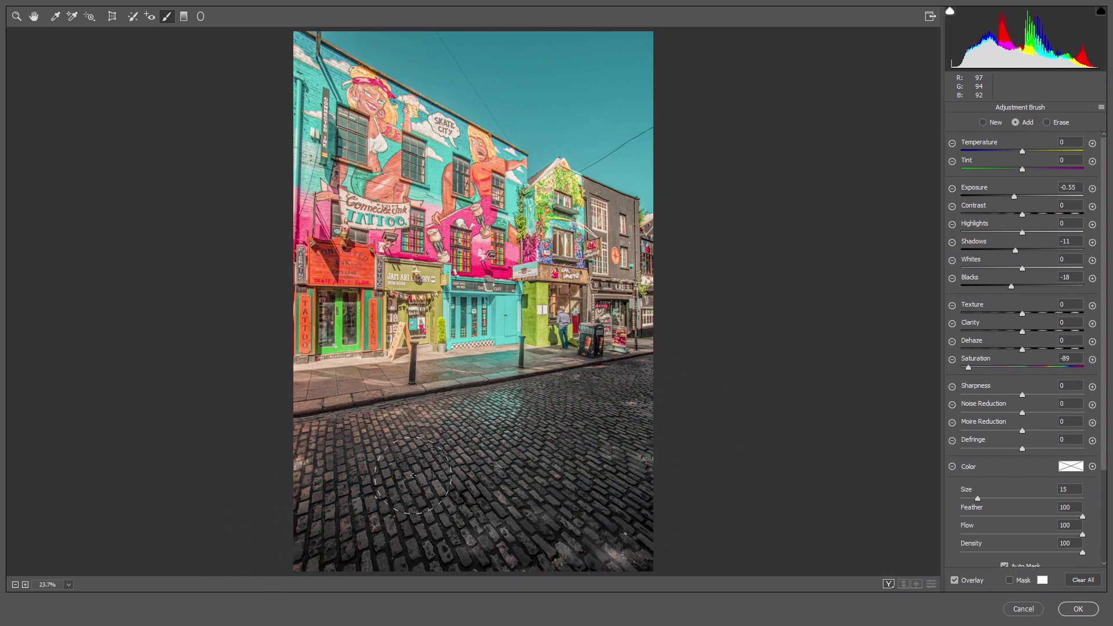
pyautogui.moveTo(320, 496)
pyautogui.mouseDown()
pyautogui.moveTo(429, 561)
pyautogui.moveTo(311, 440)
pyautogui.mouseUp()
pyautogui.press('[')
pyautogui.press('[')
pyautogui.press('[')
pyautogui.press('[')
pyautogui.press('[')
pyautogui.press('[')
pyautogui.press('[')
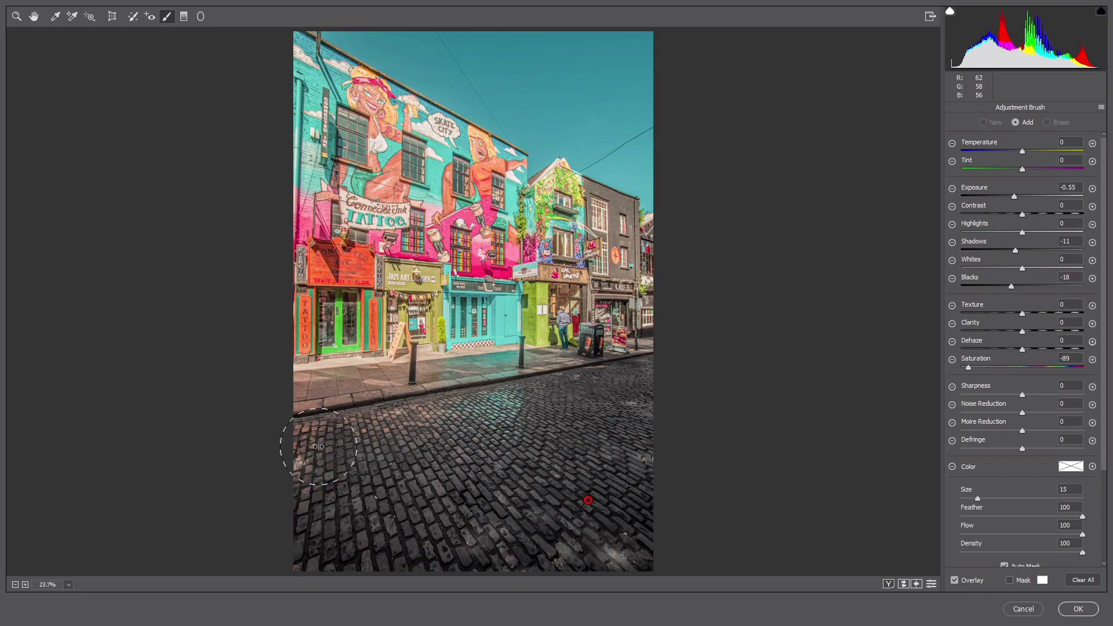
pyautogui.moveTo(311, 386)
pyautogui.mouseDown()
pyautogui.moveTo(602, 351)
pyautogui.moveTo(666, 359)
pyautogui.mouseUp()
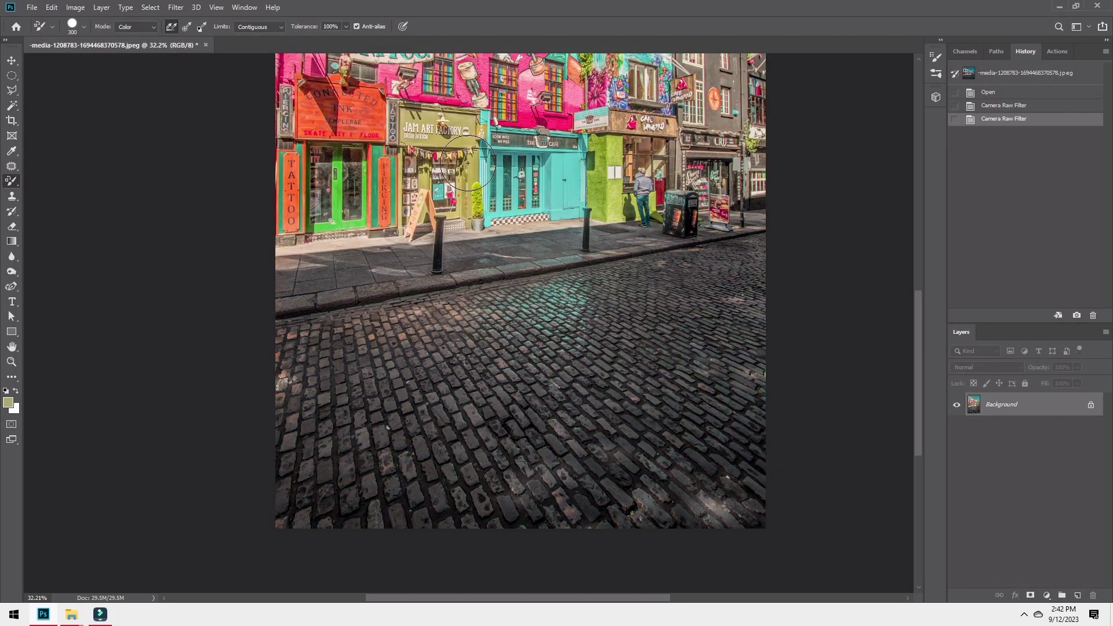
# Reopen the Camera Raw filter, reset the Adjustment Brush's local corrections and set its Highlights to -89
pyautogui.scroll(-2, 472, 161)
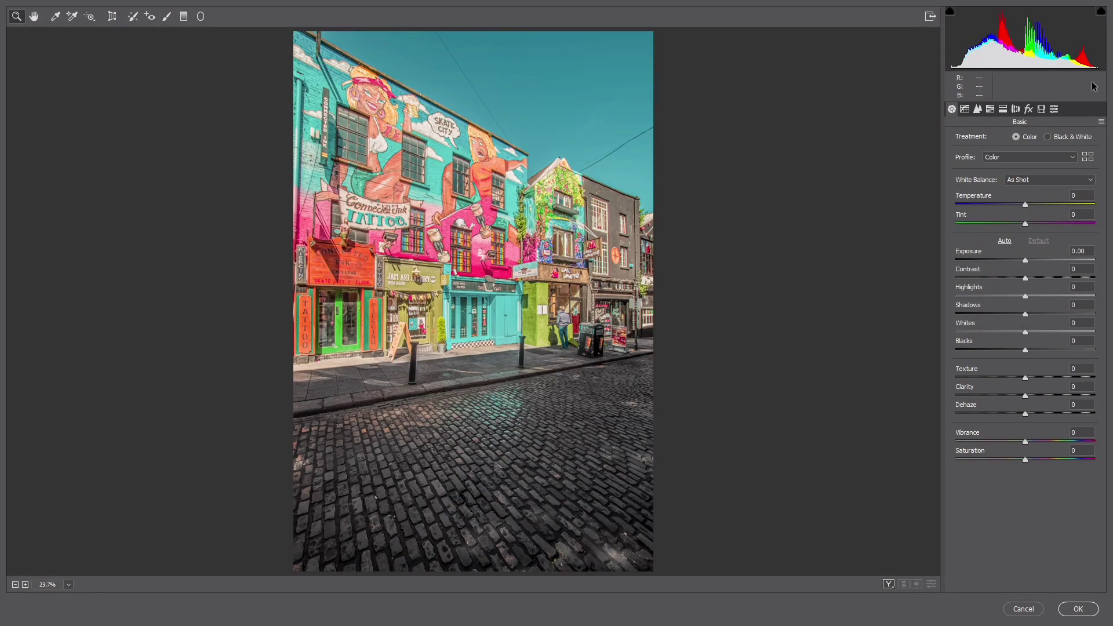
pyautogui.press('k')
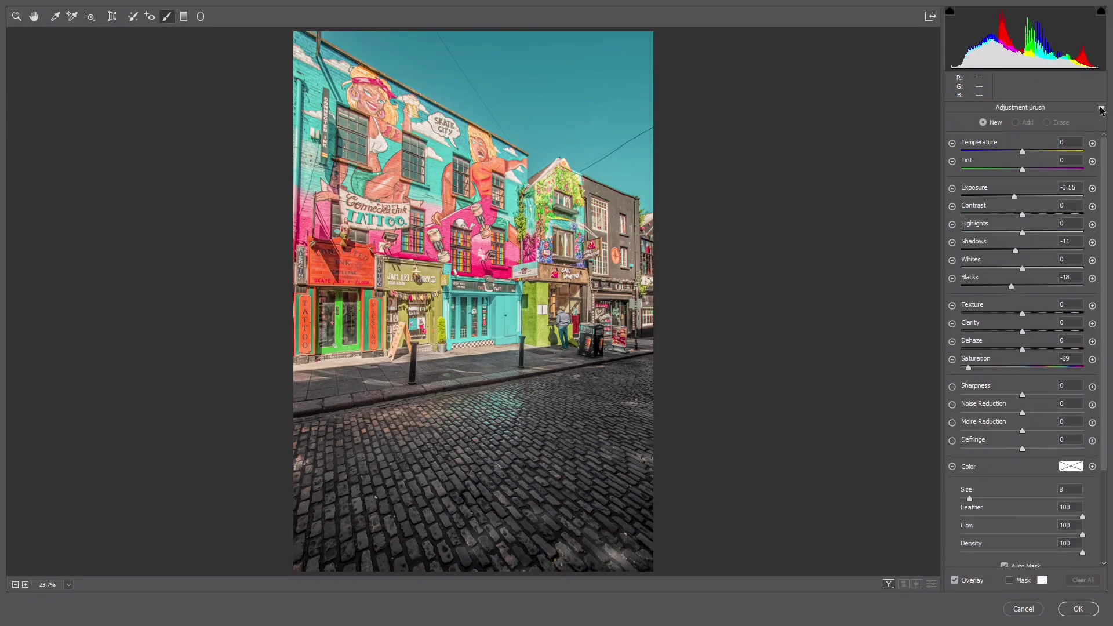
pyautogui.click(1101, 108)
pyautogui.click(1077, 133)
# Paint the highlight reduction over the mural walls and shopfronts along the street, and apply the Camera Raw filter
pyautogui.moveTo(308, 78)
pyautogui.mouseDown()
pyautogui.moveTo(309, 256)
pyautogui.moveTo(369, 258)
pyautogui.moveTo(385, 150)
pyautogui.moveTo(348, 174)
pyautogui.moveTo(324, 70)
pyautogui.moveTo(504, 159)
pyautogui.moveTo(507, 273)
pyautogui.moveTo(428, 261)
pyautogui.moveTo(436, 135)
pyautogui.mouseUp()
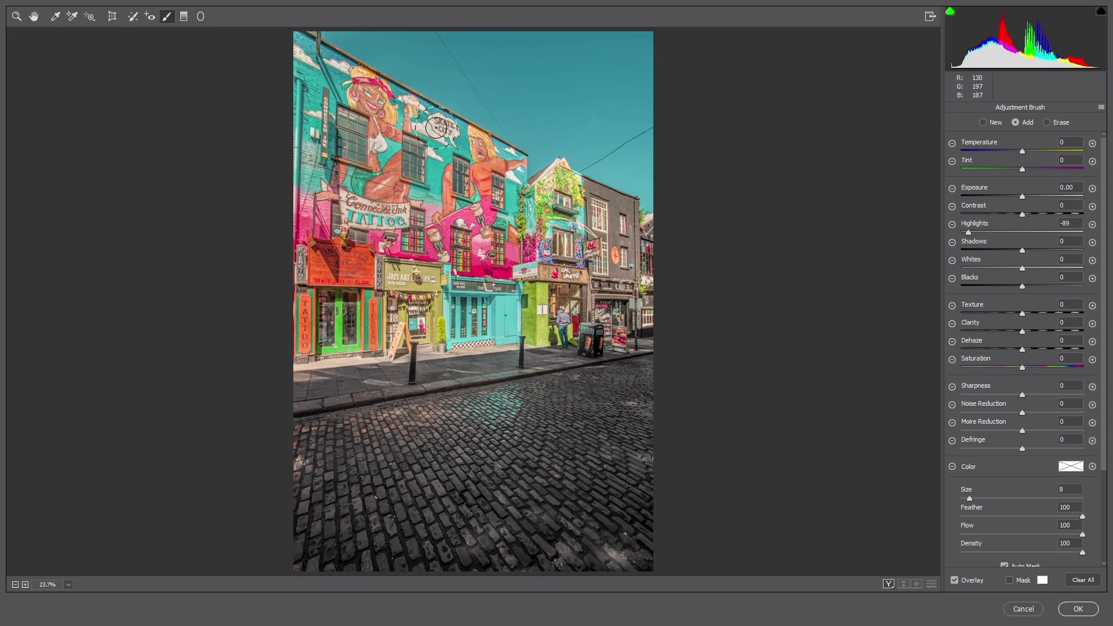
pyautogui.moveTo(383, 101)
pyautogui.mouseDown()
pyautogui.moveTo(313, 158)
pyautogui.moveTo(303, 348)
pyautogui.mouseUp()
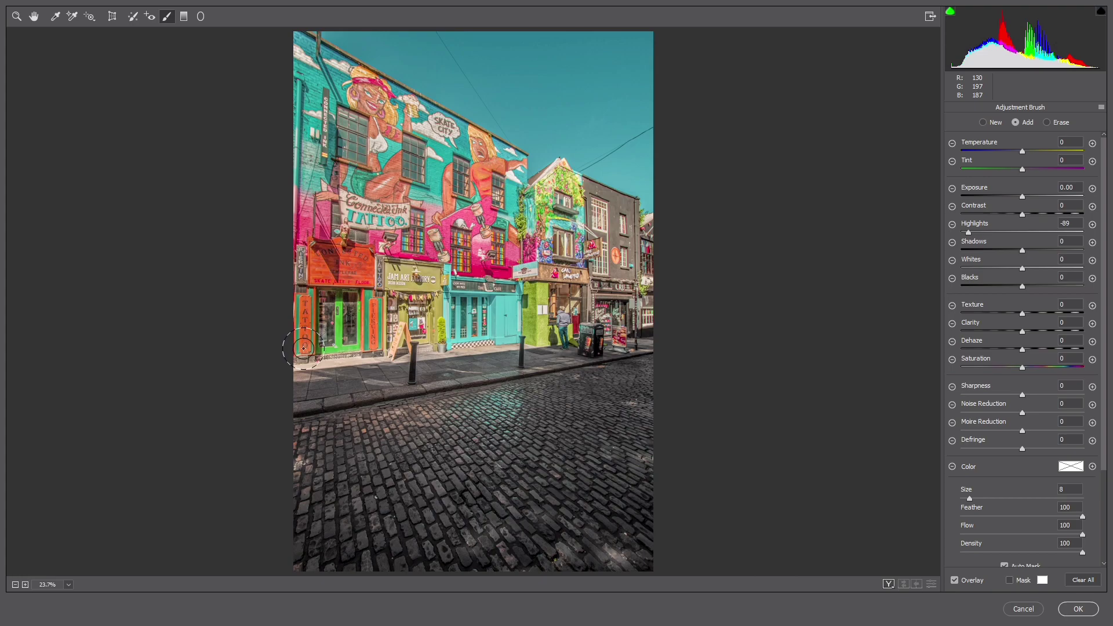
pyautogui.moveTo(339, 294); pyautogui.dragTo(340, 343)
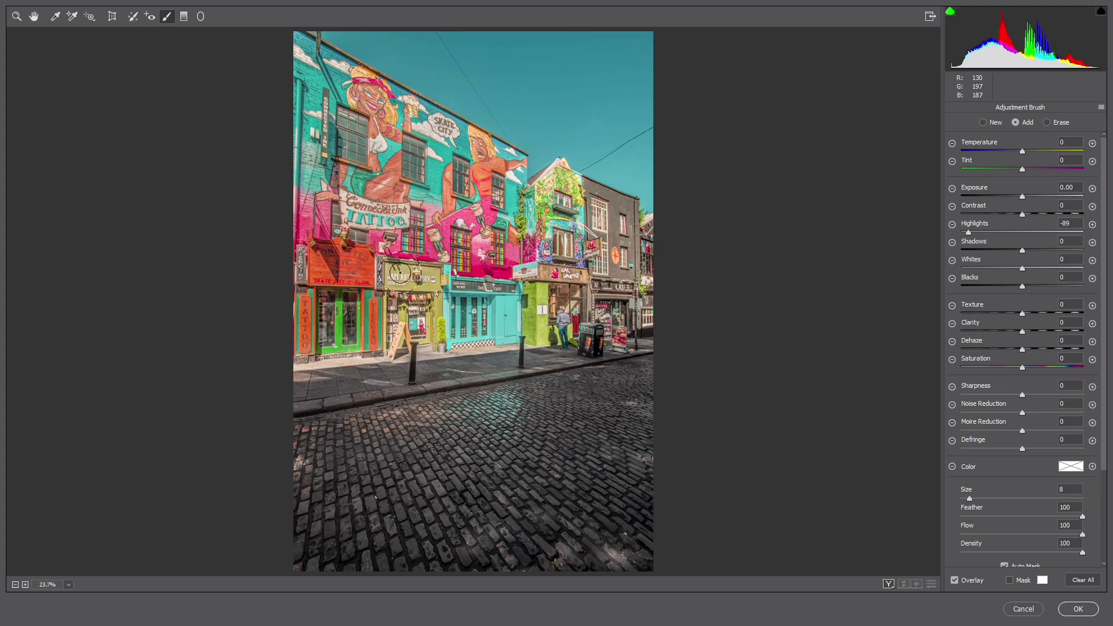
pyautogui.moveTo(399, 273)
pyautogui.mouseDown()
pyautogui.moveTo(454, 278)
pyautogui.moveTo(457, 352)
pyautogui.moveTo(510, 340)
pyautogui.moveTo(496, 285)
pyautogui.moveTo(506, 303)
pyautogui.moveTo(509, 220)
pyautogui.moveTo(512, 292)
pyautogui.moveTo(511, 280)
pyautogui.moveTo(546, 273)
pyautogui.moveTo(539, 335)
pyautogui.moveTo(528, 260)
pyautogui.moveTo(544, 185)
pyautogui.moveTo(561, 178)
pyautogui.moveTo(577, 258)
pyautogui.moveTo(558, 183)
pyautogui.moveTo(559, 199)
pyautogui.moveTo(620, 205)
pyautogui.moveTo(626, 273)
pyautogui.moveTo(593, 273)
pyautogui.moveTo(592, 186)
pyautogui.moveTo(592, 281)
pyautogui.mouseUp()
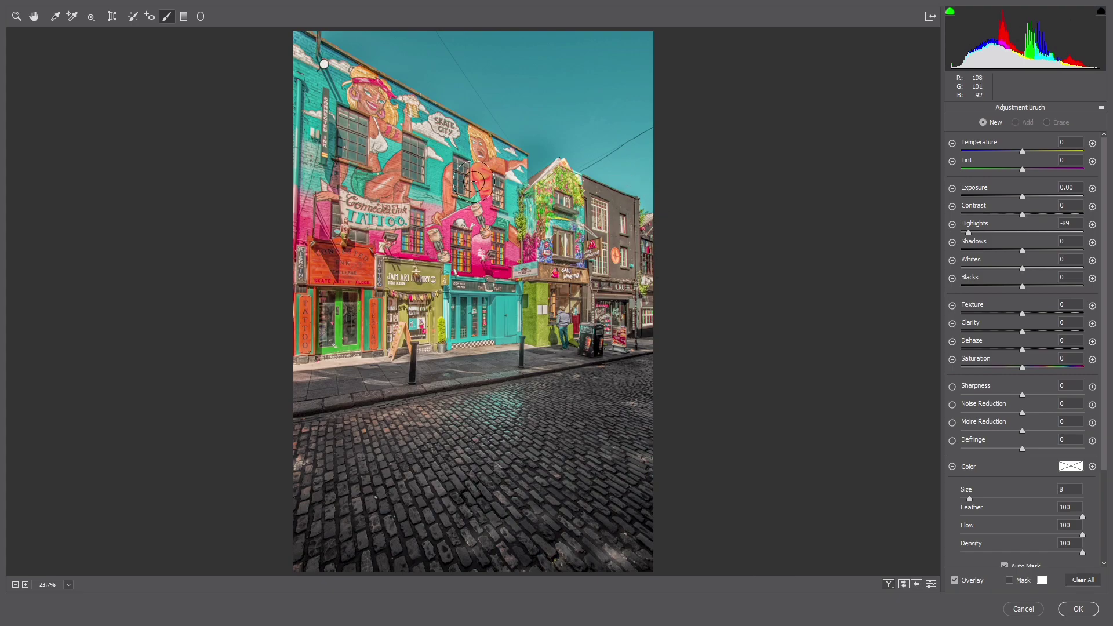
pyautogui.press('Return')
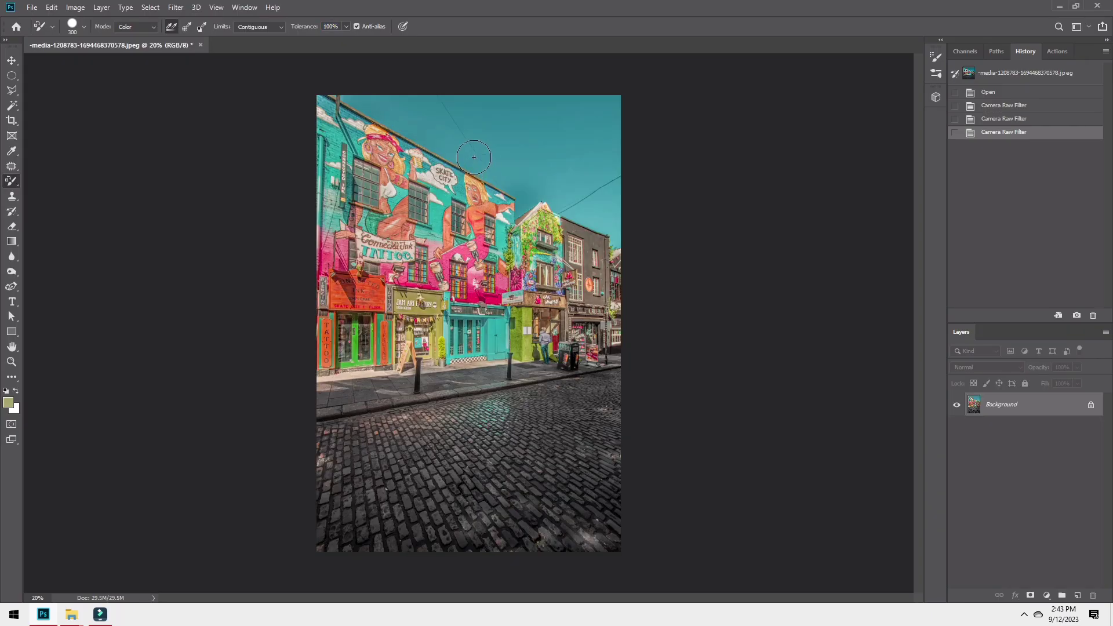
# Select the whole sky with the Magic Wand, adding the small corner behind the roof pole and the area below the cable
pyautogui.scroll(5, 497, 146)
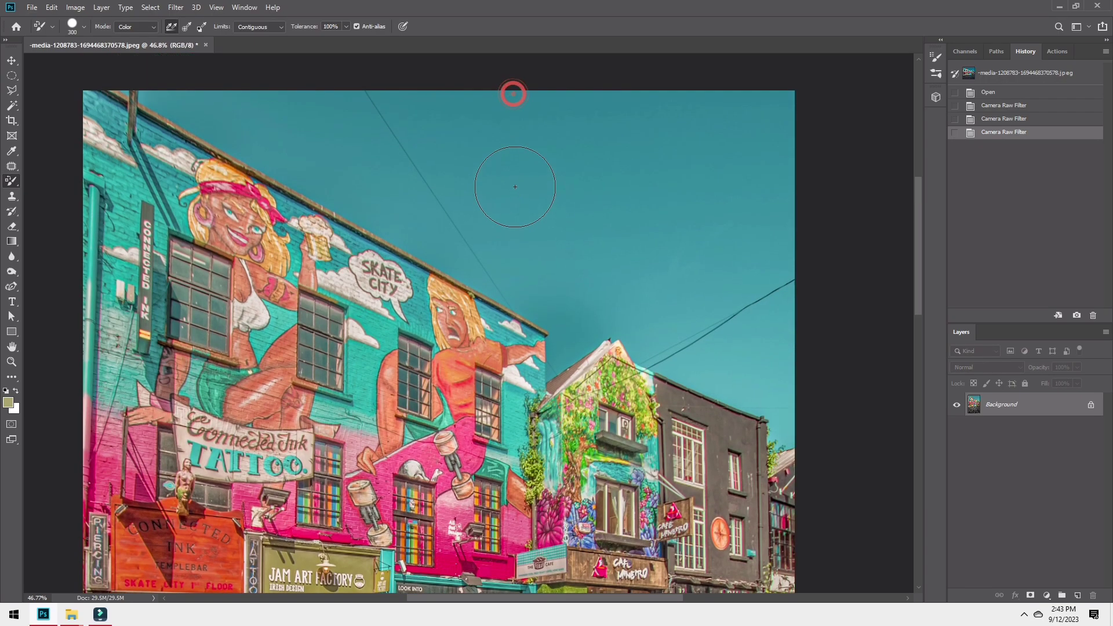
pyautogui.press('w')
pyautogui.click(548, 190)
pyautogui.moveTo(512, 210); pyautogui.dragTo(524, 256)
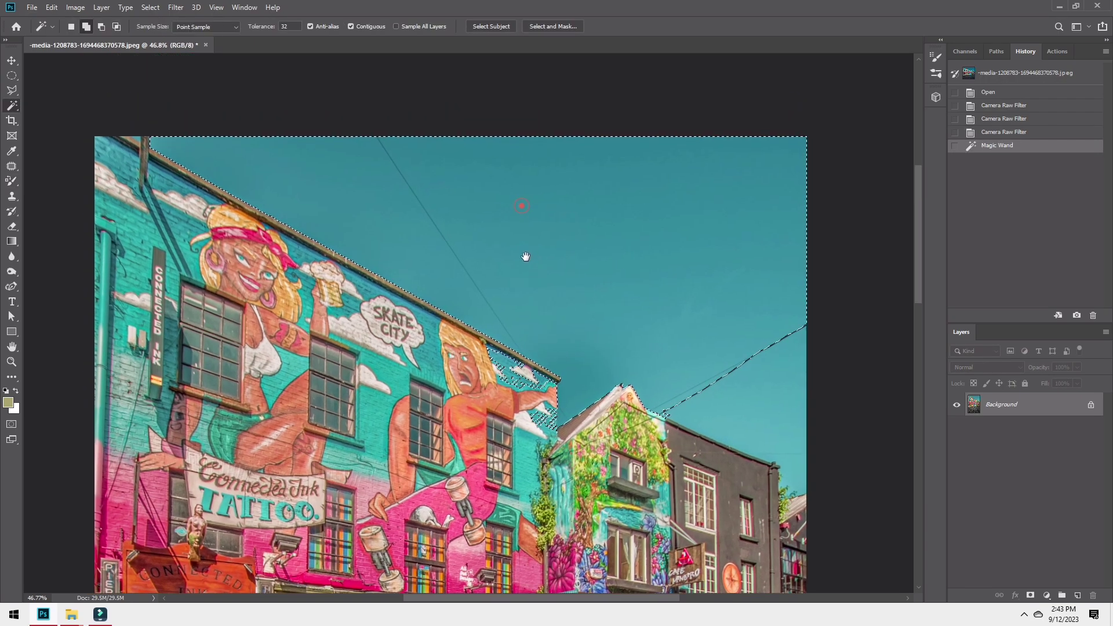
pyautogui.scroll(6, 237, 172)
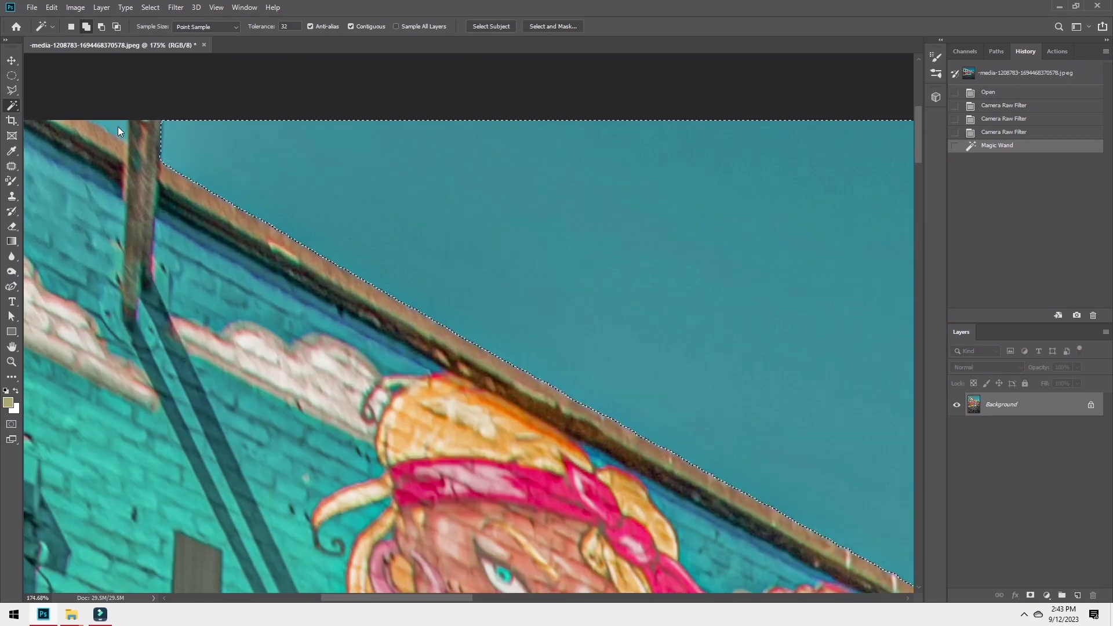
pyautogui.click(118, 128)
pyautogui.click(120, 129)
pyautogui.scroll(-4, 124, 132)
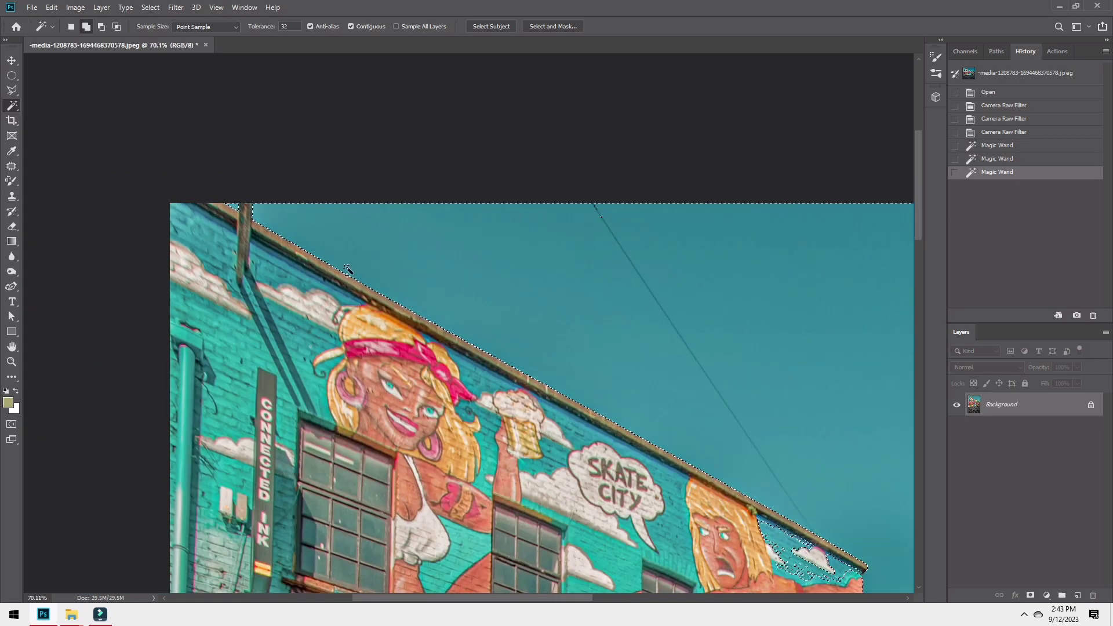
pyautogui.moveTo(542, 187); pyautogui.dragTo(354, 57)
pyautogui.moveTo(802, 412); pyautogui.dragTo(530, 188)
pyautogui.click(728, 239)
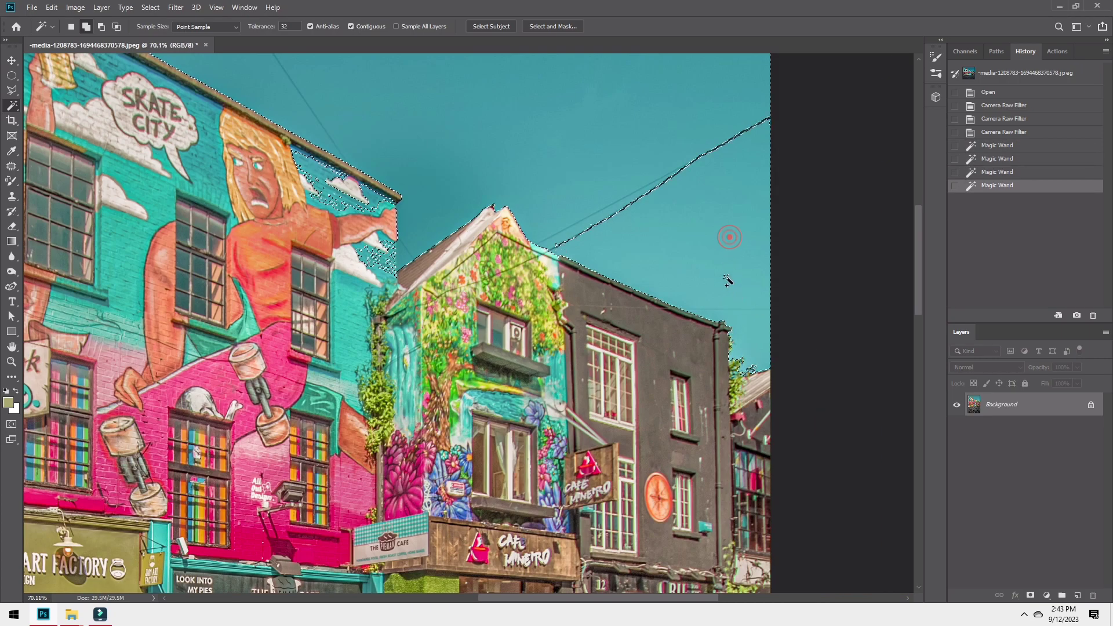
# Add the leafy patch of sky between the dark building's drainpipe and the neighbouring roof to the selection with the Polygonal Lasso
pyautogui.scroll(3, 725, 304)
pyautogui.scroll(5, 728, 310)
pyautogui.moveTo(741, 378); pyautogui.dragTo(471, 148)
pyautogui.scroll(2, 468, 159)
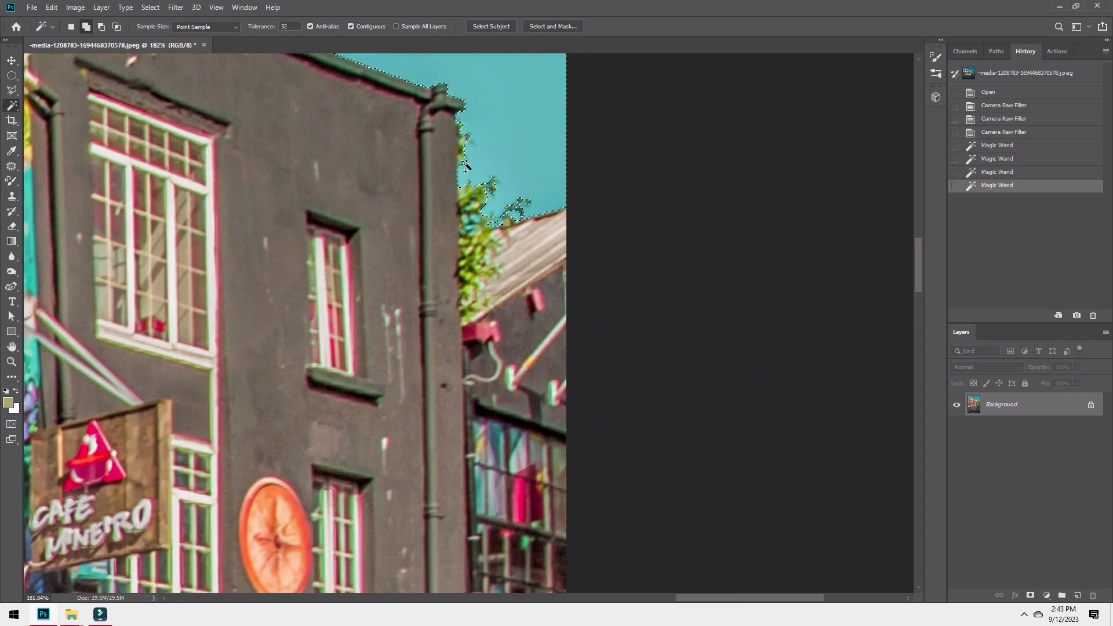
pyautogui.press('l')
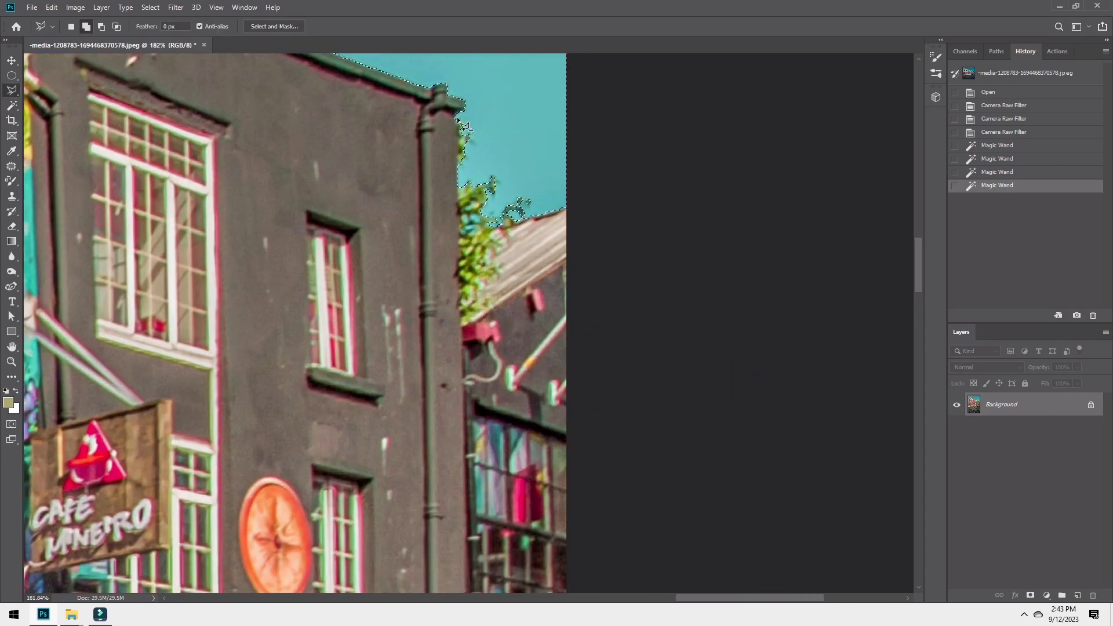
pyautogui.click(460, 234)
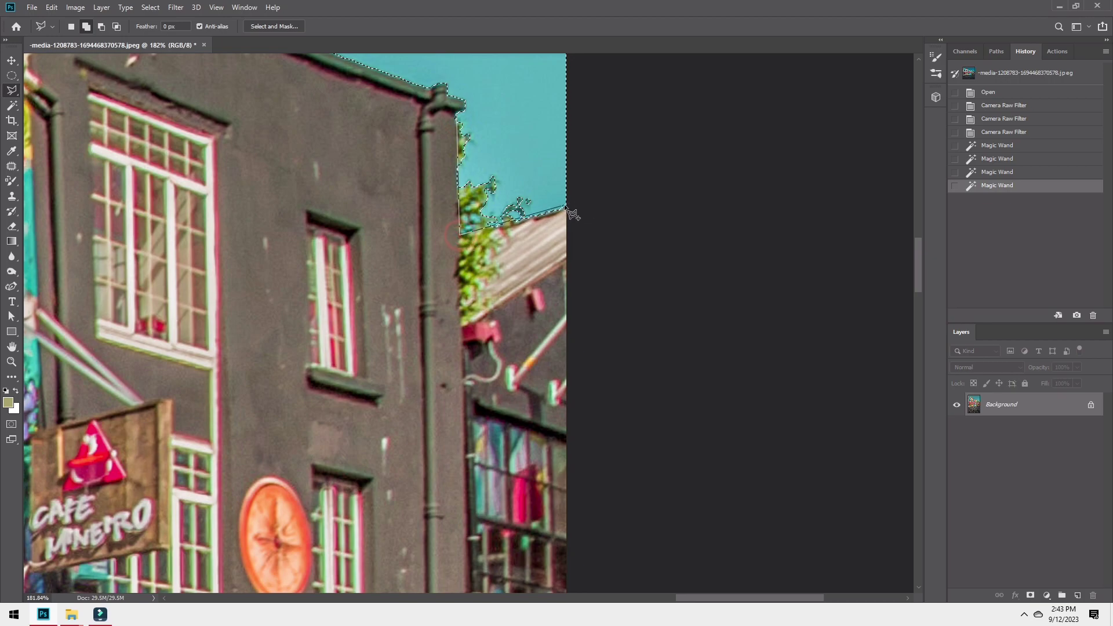
pyautogui.doubleClick(516, 91)
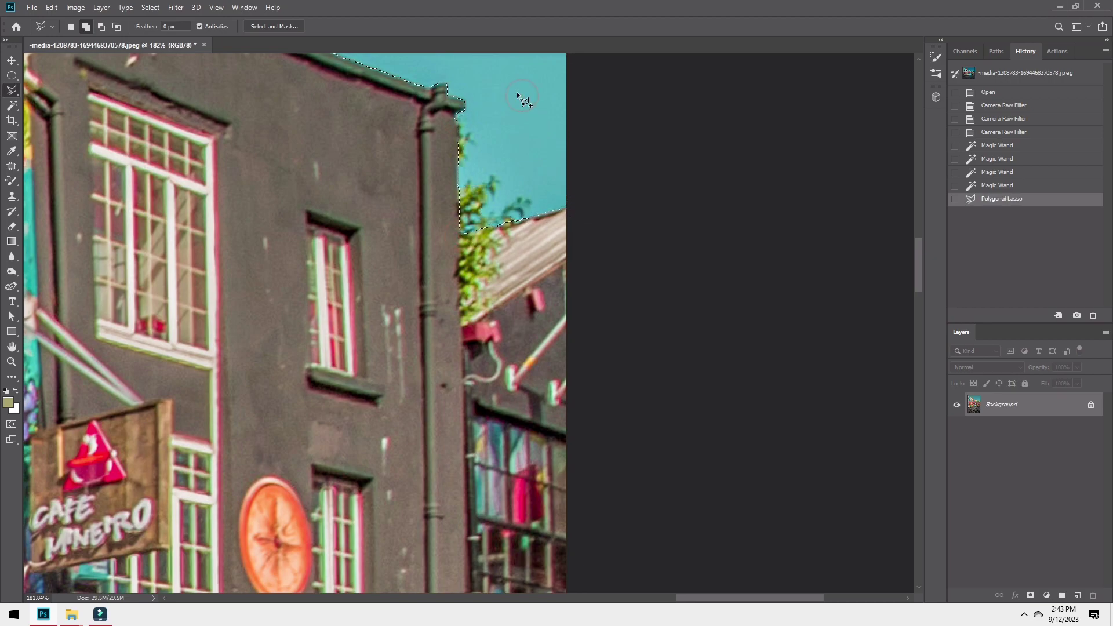
# Subtract the stray selected patches on the mural wall around the painted arm and clouds from the sky selection with the Polygonal Lasso
pyautogui.moveTo(255, 68); pyautogui.dragTo(389, 170)
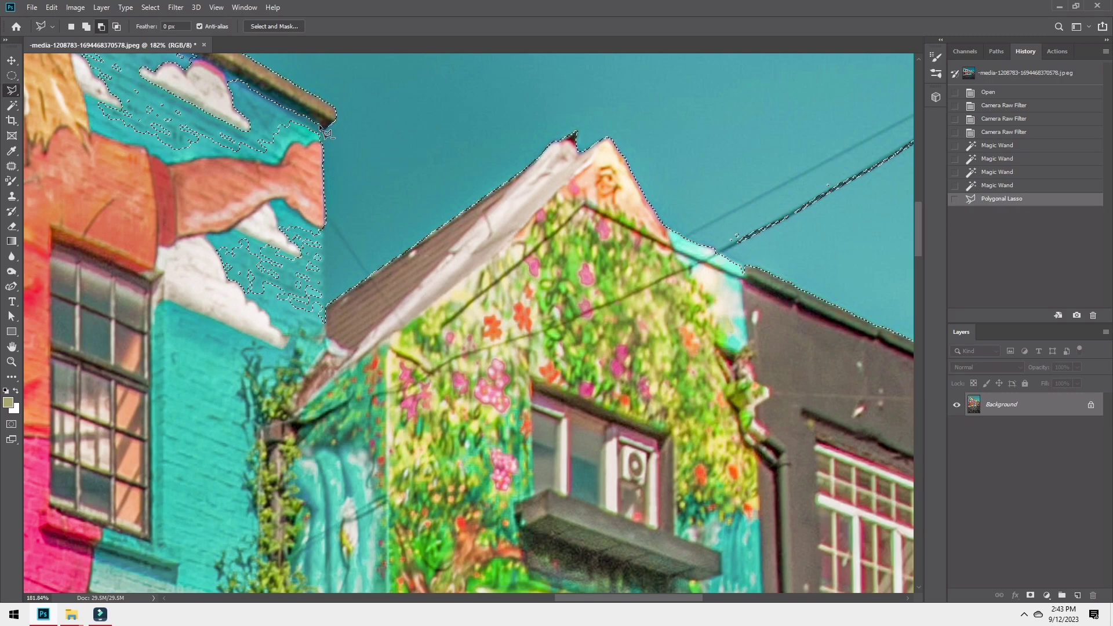
pyautogui.keyDown('alt'); pyautogui.click(322, 129); pyautogui.keyUp('alt')
pyautogui.click(323, 343)
pyautogui.moveTo(81, 281); pyautogui.dragTo(271, 435)
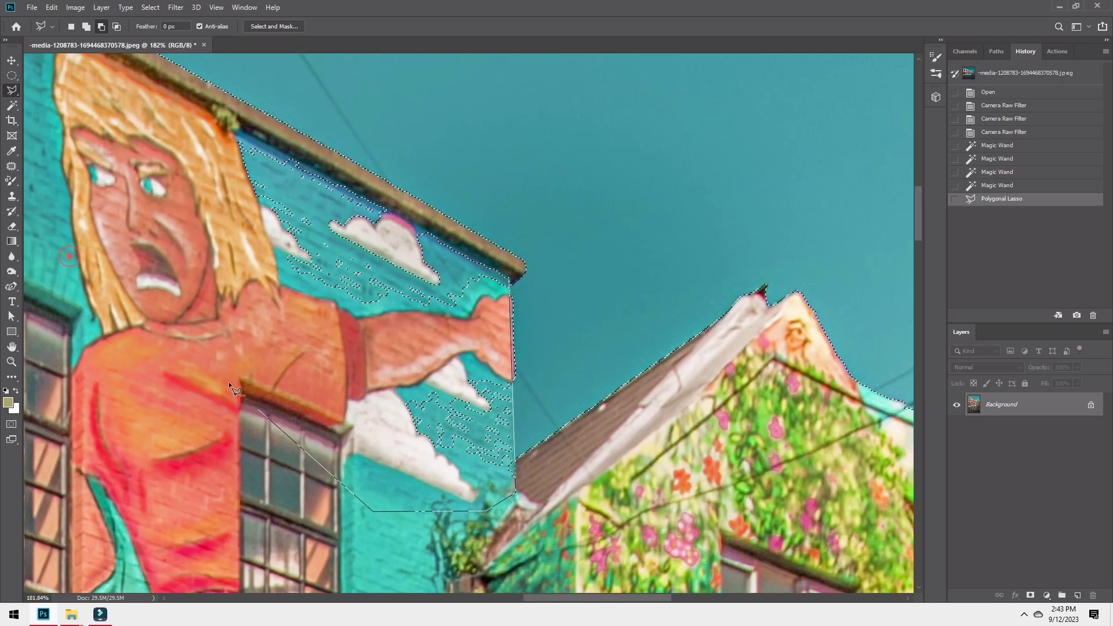
pyautogui.click(169, 296)
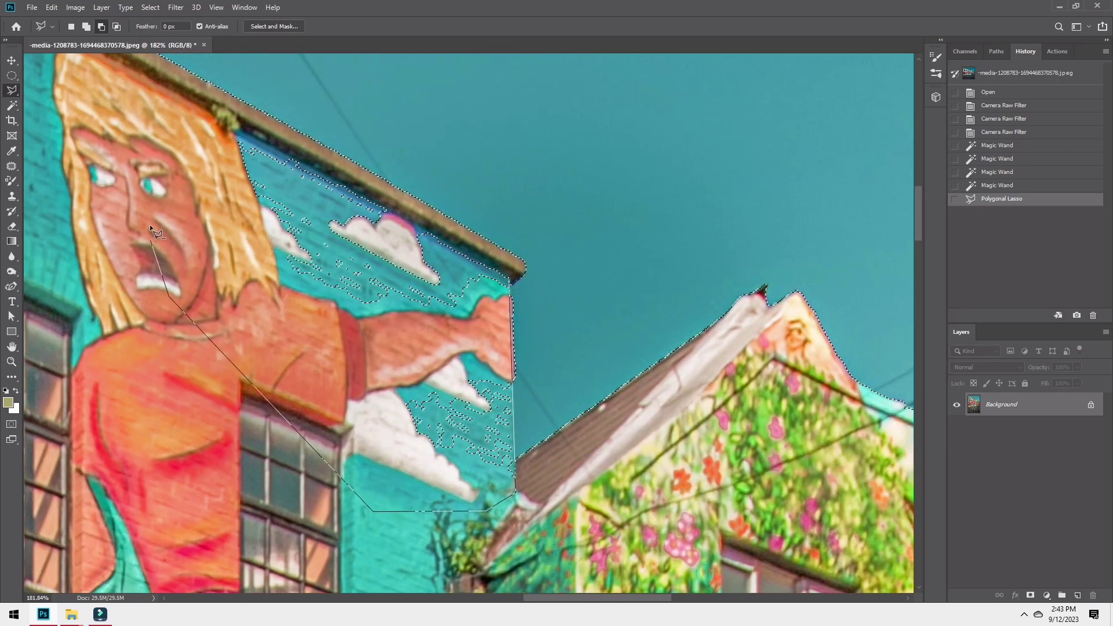
pyautogui.click(324, 167)
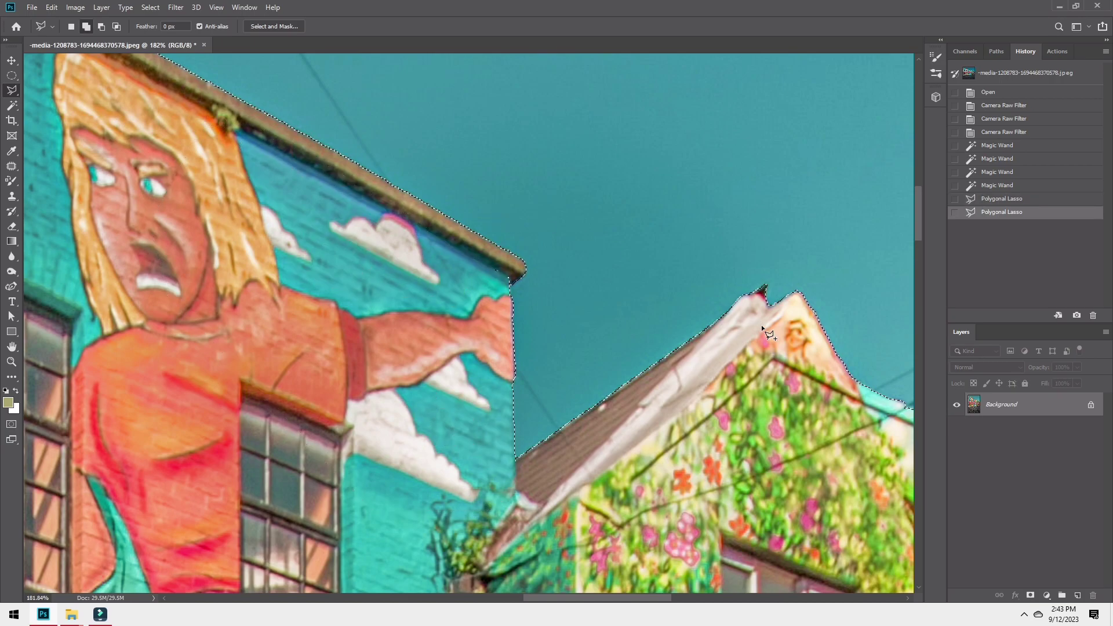
pyautogui.moveTo(760, 325); pyautogui.dragTo(461, 224)
pyautogui.scroll(-5, 461, 224)
pyautogui.scroll(4, 588, 280)
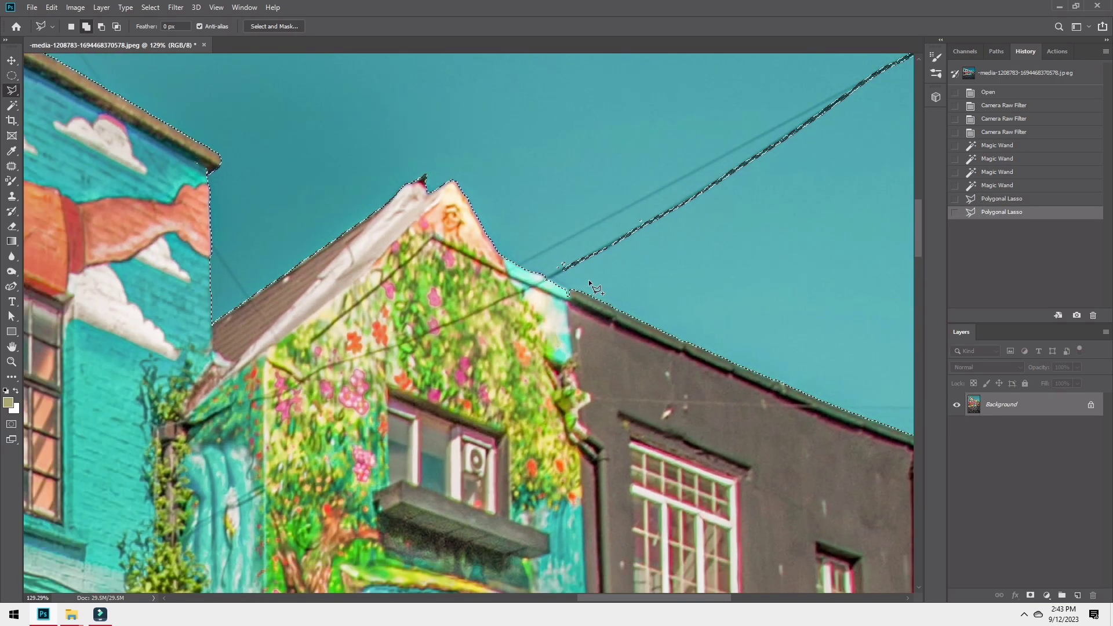
pyautogui.hotkey('ctrl', '0')
pyautogui.click(1059, 6)
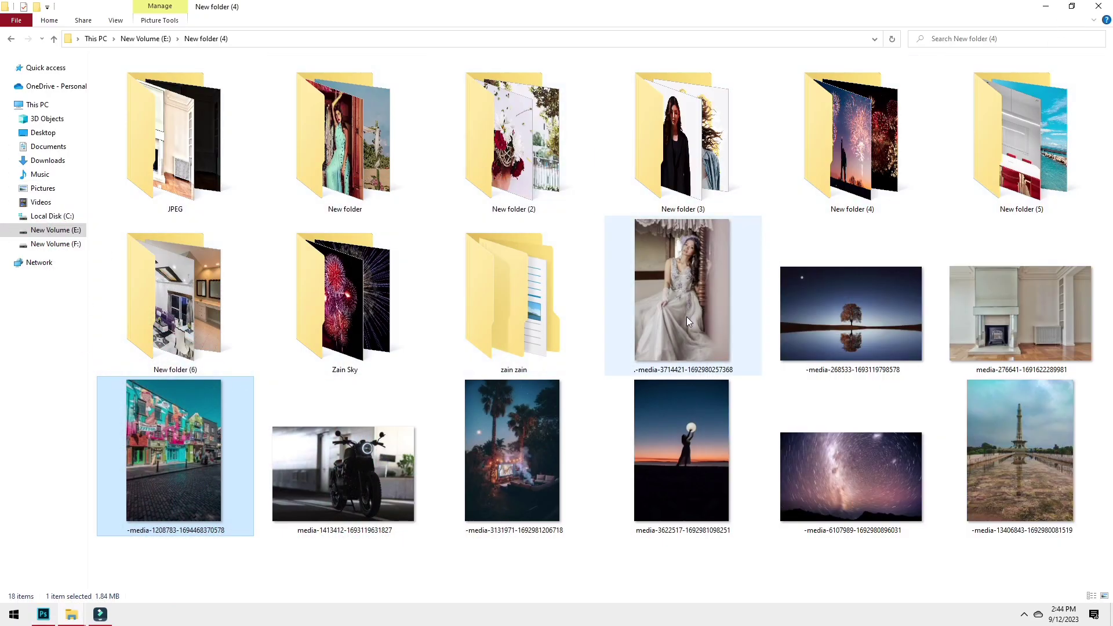
pyautogui.click(538, 329)
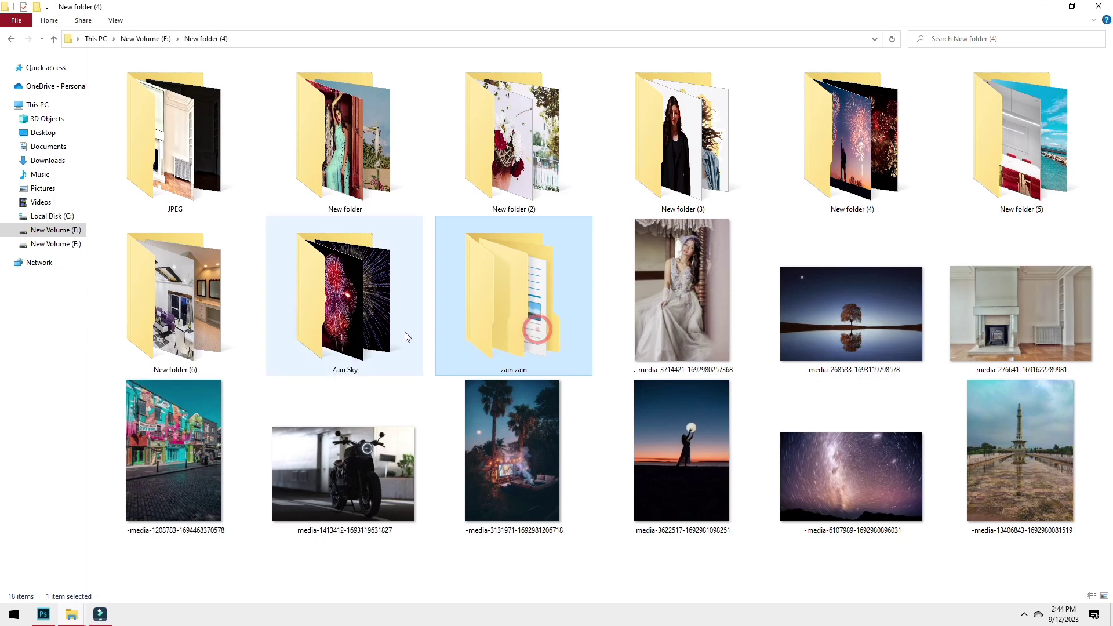
pyautogui.doubleClick(377, 333)
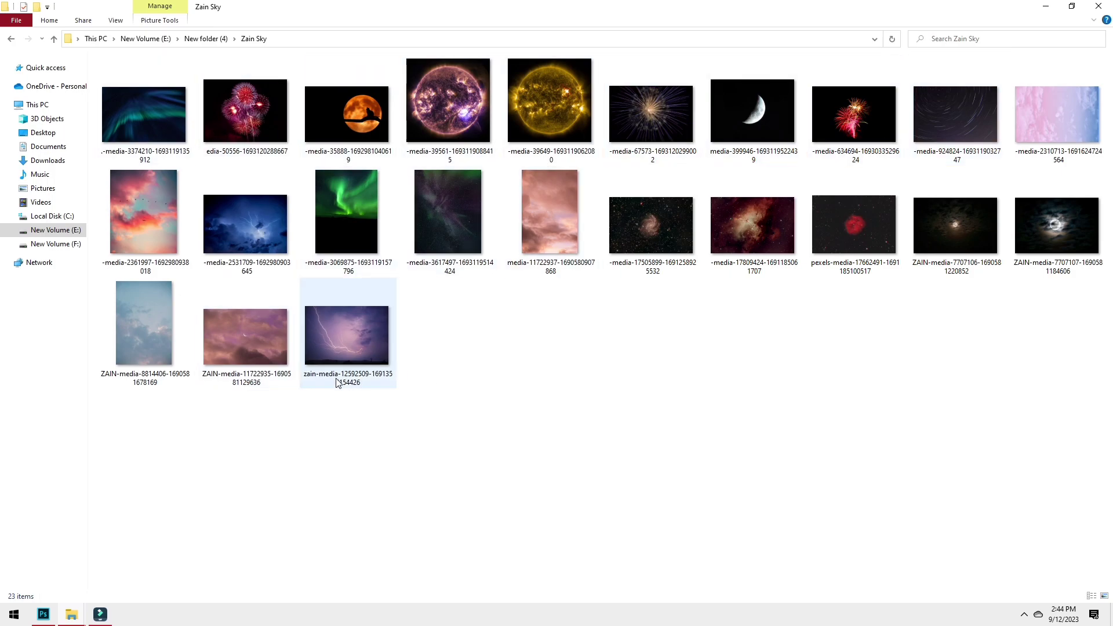
pyautogui.moveTo(158, 222); pyautogui.dragTo(1065, 457)
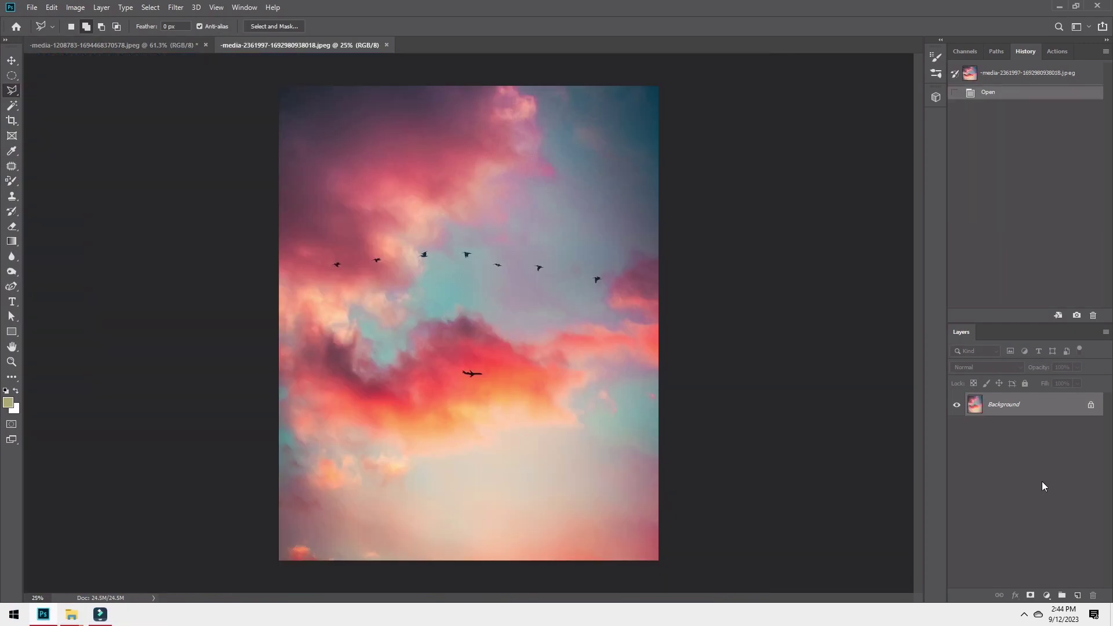
# Copy the whole pink cloud image and run the sky replacement action on the street photo's selection
pyautogui.hotkey('ctrl', 'a')
pyautogui.hotkey('ctrl', 'Tab')
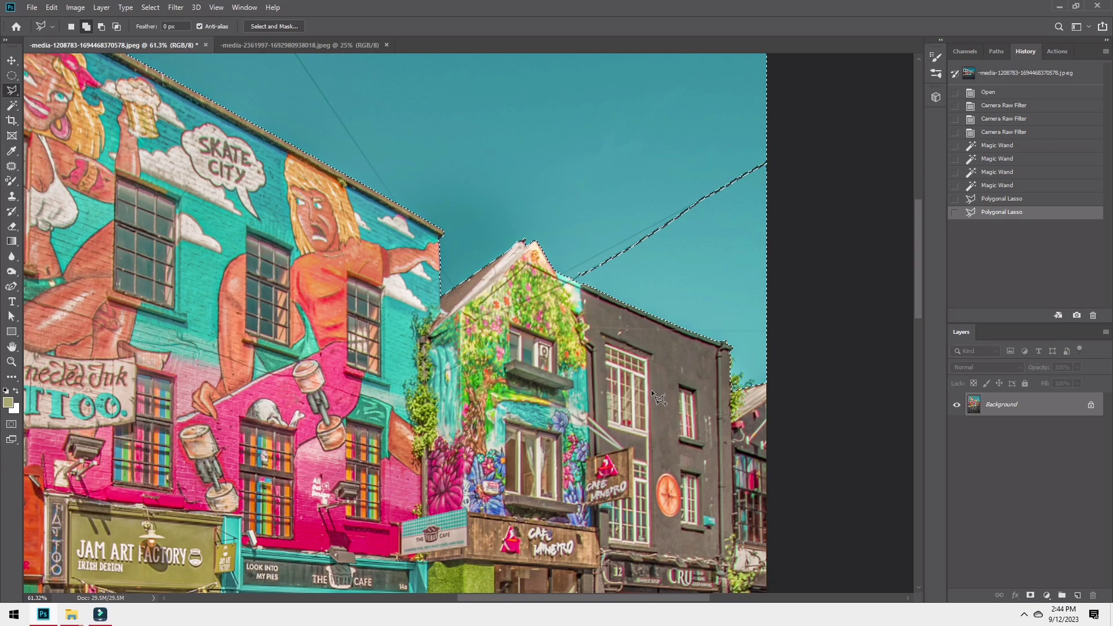
pyautogui.press('F2')
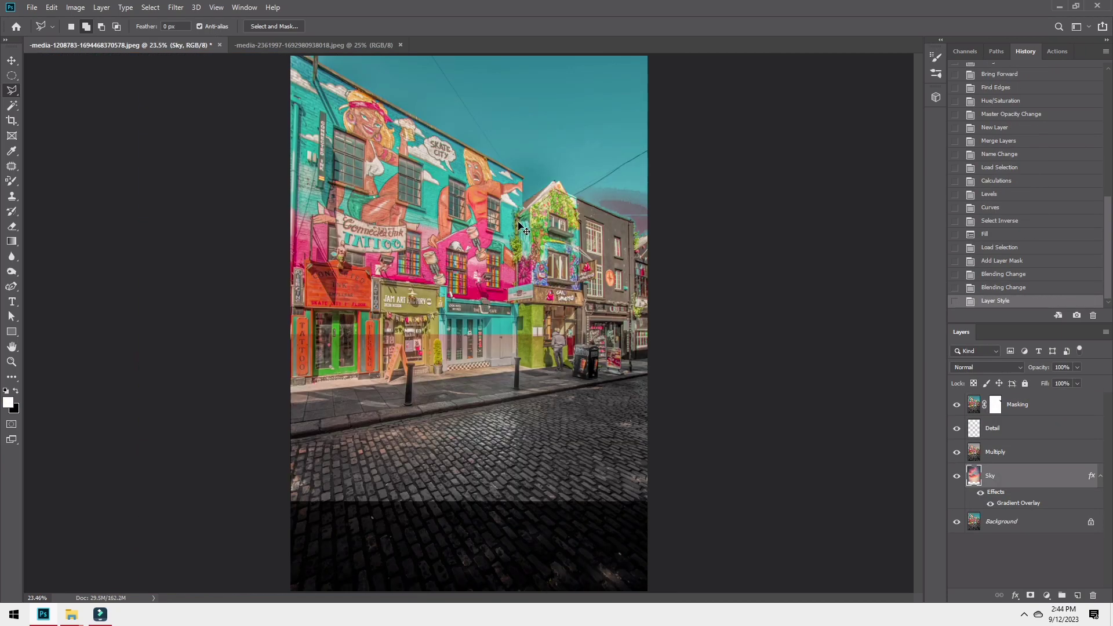
# Move the Sky layer upward behind the buildings with Free Transform and crop off the pixels outside the canvas
pyautogui.moveTo(585, 313); pyautogui.dragTo(579, 155)
pyautogui.moveTo(582, 218); pyautogui.dragTo(582, 176)
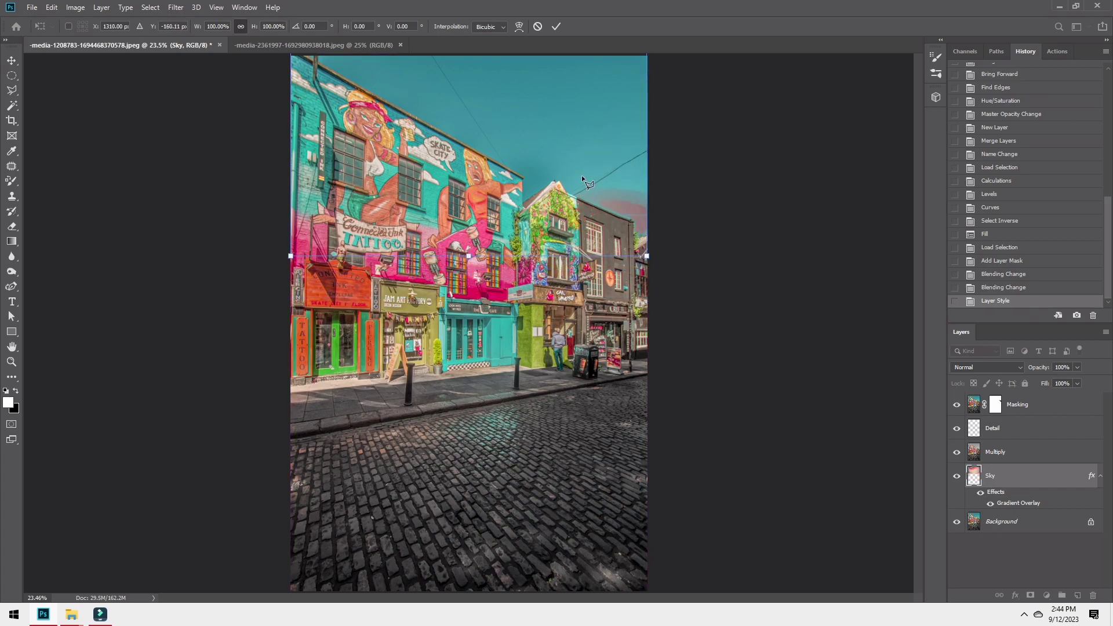
pyautogui.press('Return')
pyautogui.press('c')
pyautogui.press('Return')
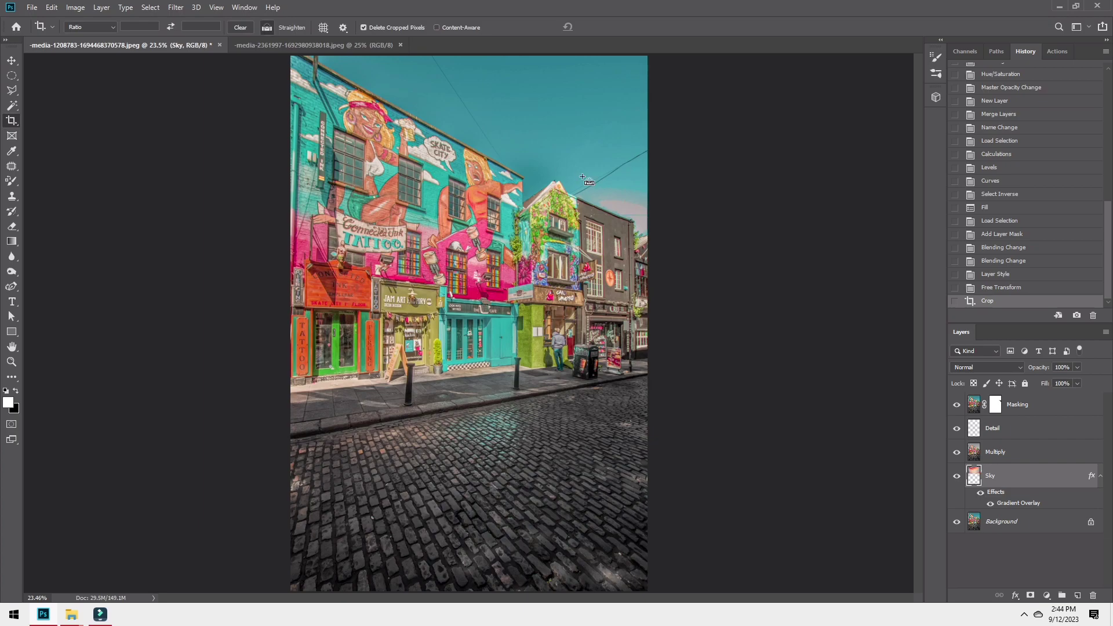
# Refine the Masking layer's mask with inverted Color Range, adding the teal sky tones to the sample at Fuzziness 66
pyautogui.click(615, 338)
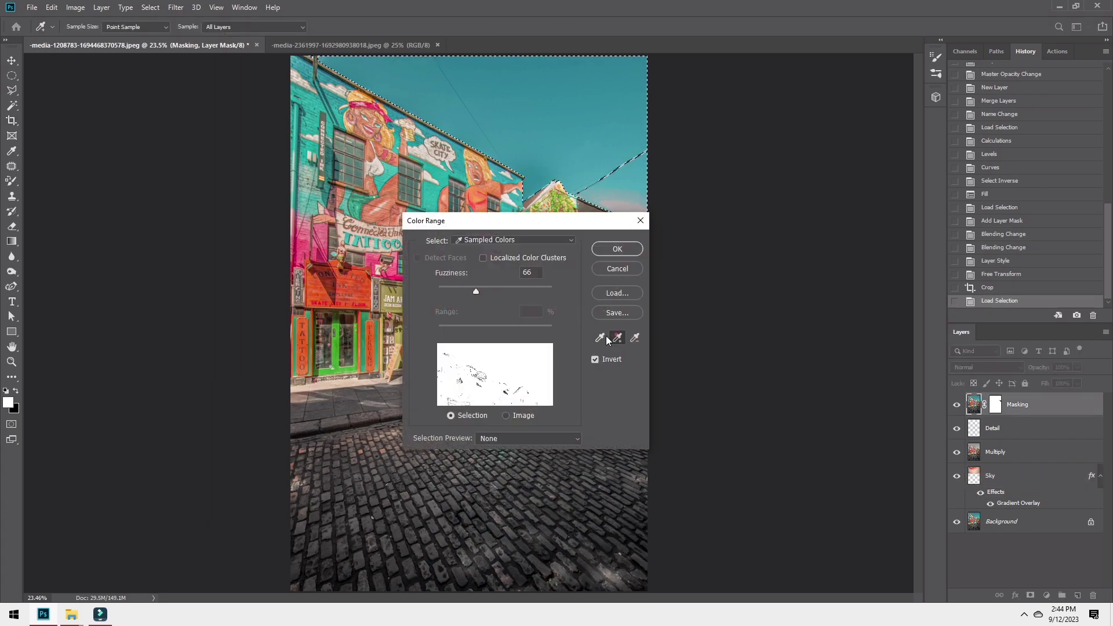
pyautogui.click(518, 355)
pyautogui.click(482, 348)
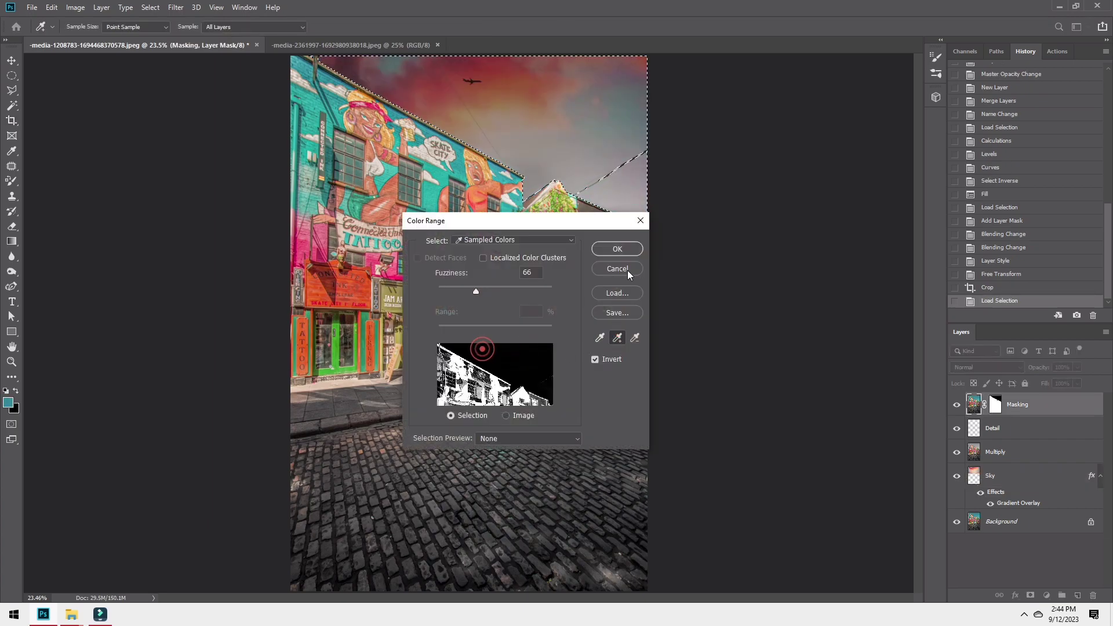
pyautogui.click(618, 248)
pyautogui.hotkey('ctrl', 'd')
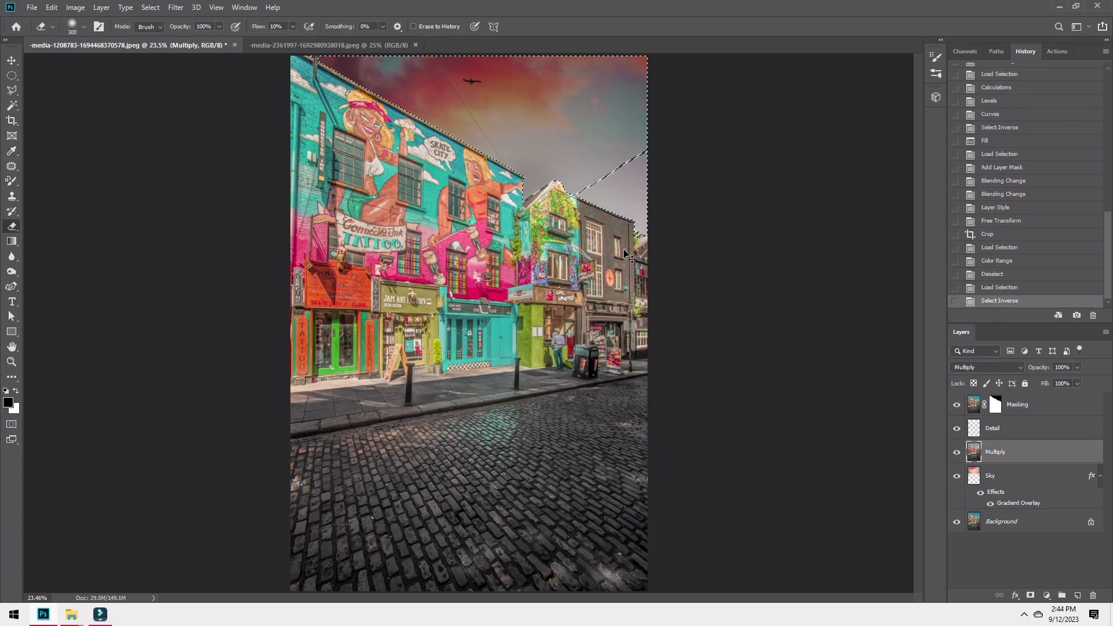
# Brighten the sky area of the Multiply layer with Curves by moving the white point to input 95, and deselect
pyautogui.hotkey('ctrl', 'm')
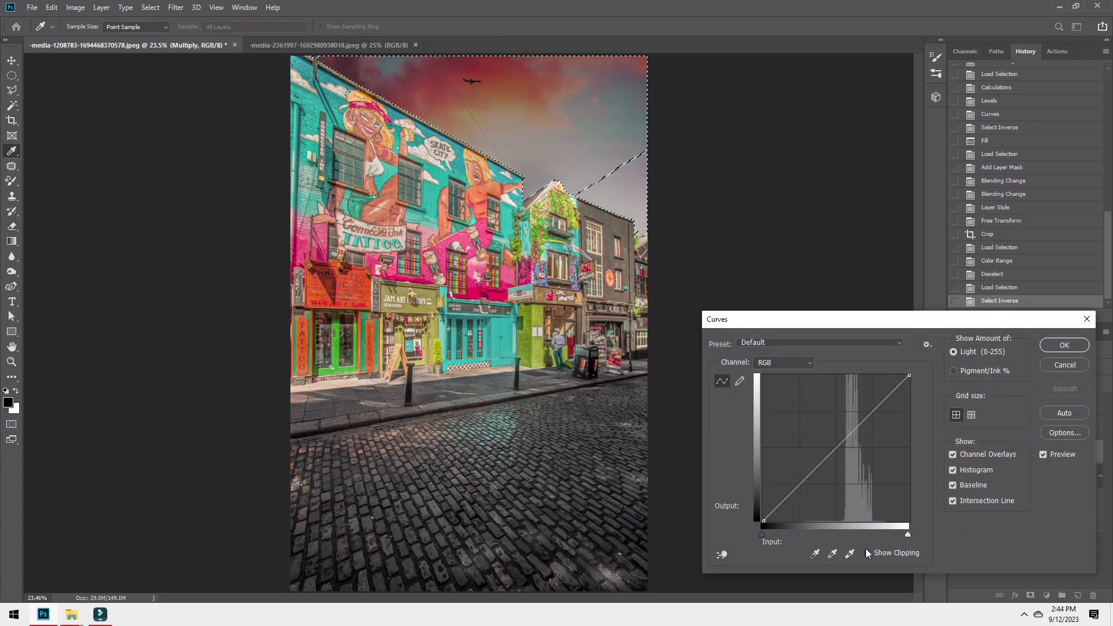
pyautogui.click(867, 552)
pyautogui.click(849, 553)
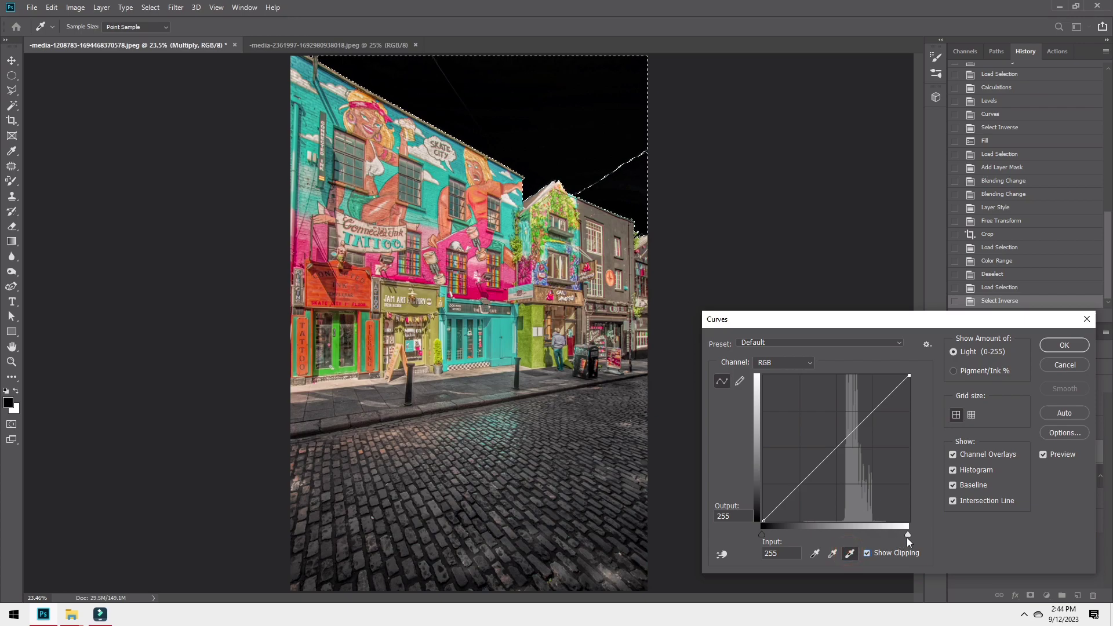
pyautogui.moveTo(907, 534); pyautogui.dragTo(816, 532)
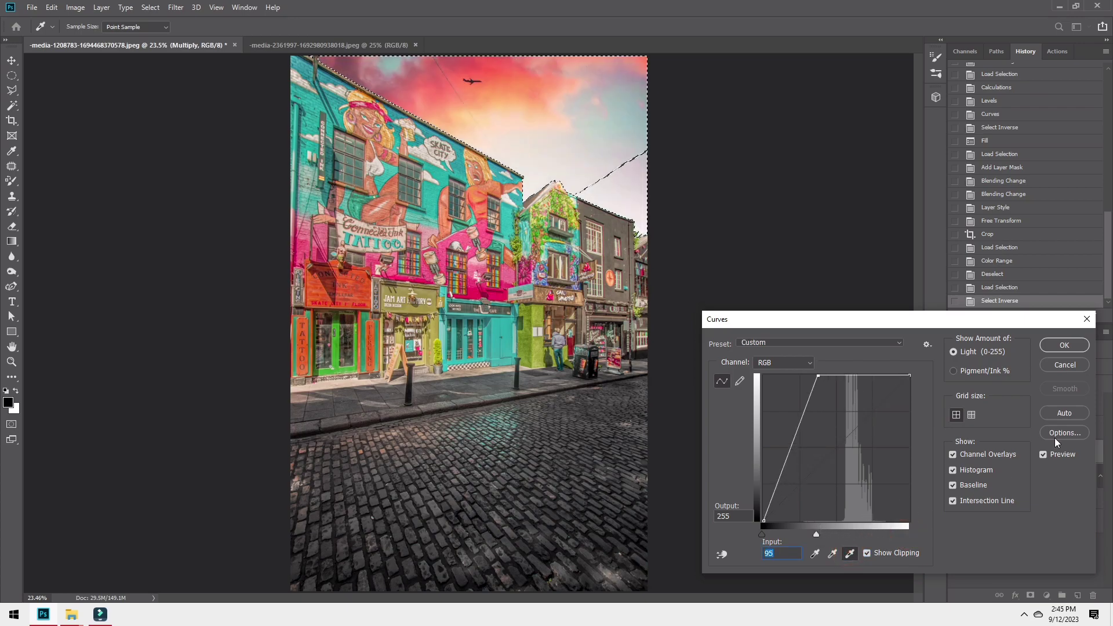
pyautogui.click(1064, 345)
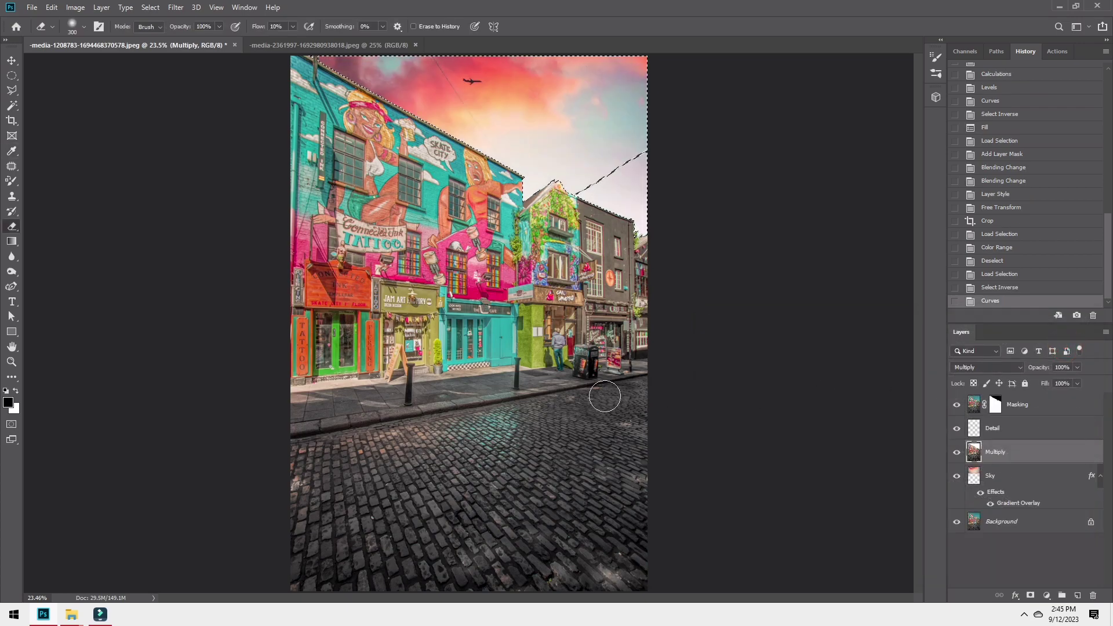
pyautogui.hotkey('ctrl', 'd')
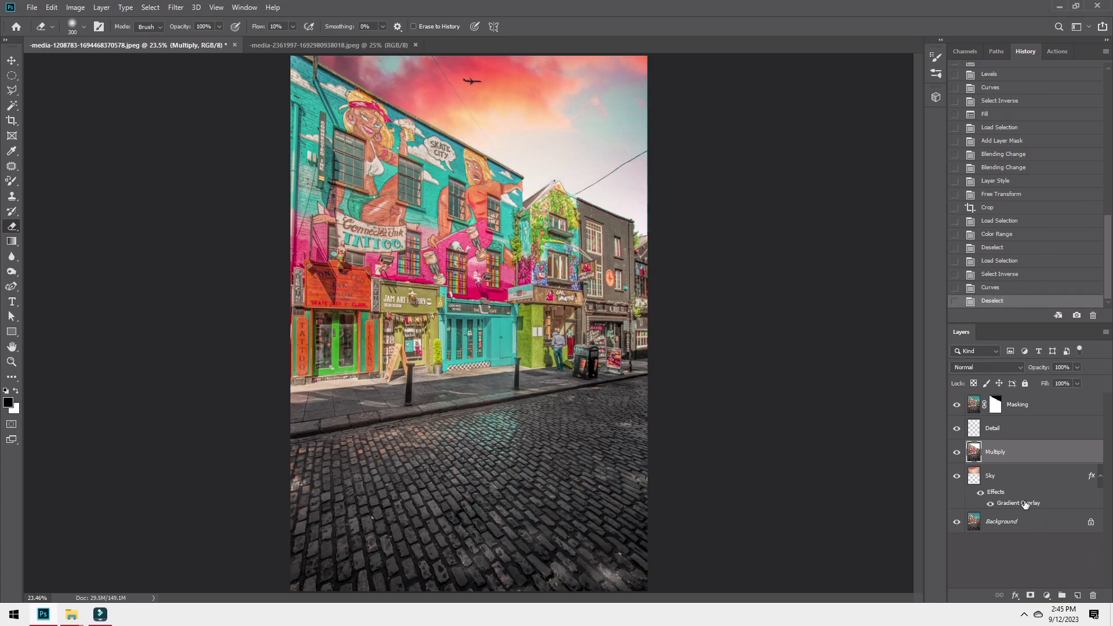
# Shift the Sky layer's white Gradient Overlay downward to bring back more cloud colour, and apply the layer style
pyautogui.click(1024, 503)
pyautogui.click(640, 345)
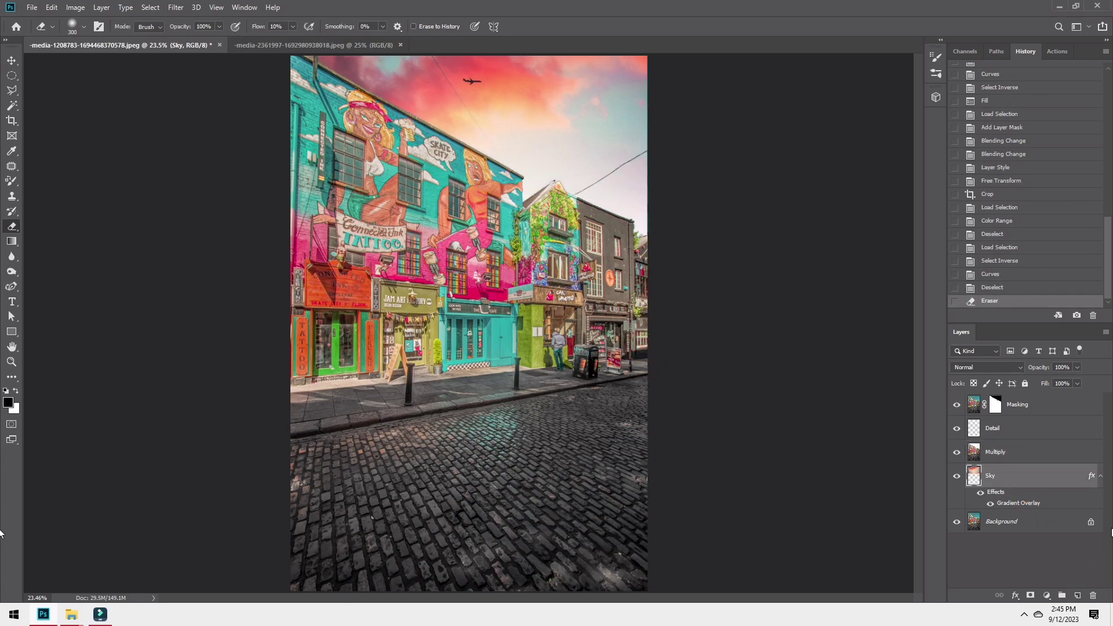
pyautogui.doubleClick(1038, 504)
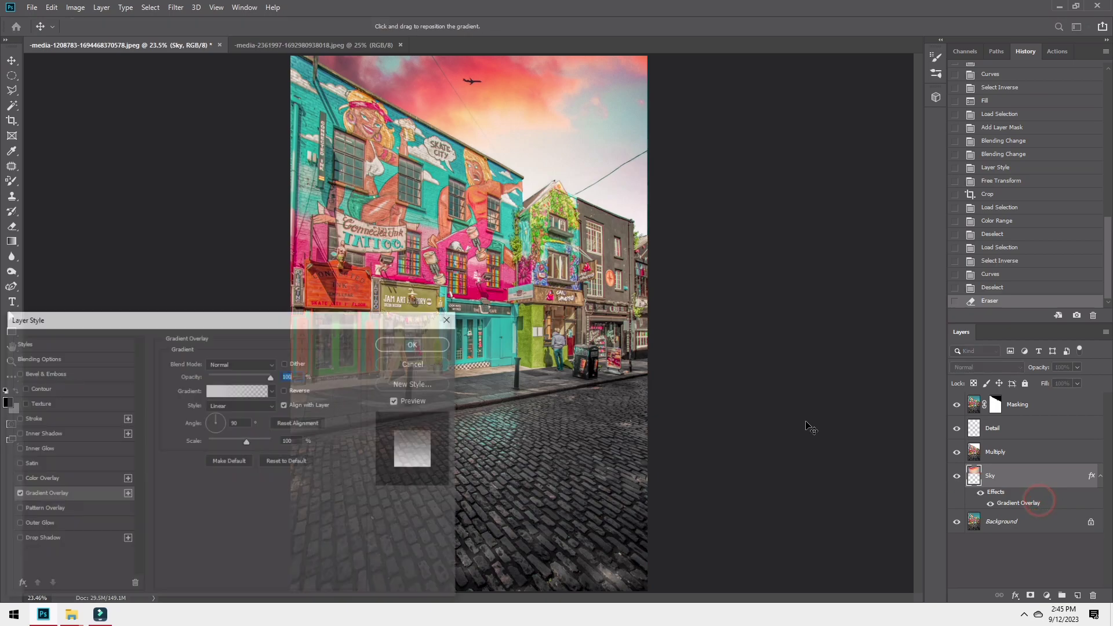
pyautogui.moveTo(773, 428); pyautogui.dragTo(783, 542)
pyautogui.moveTo(750, 349); pyautogui.dragTo(757, 469)
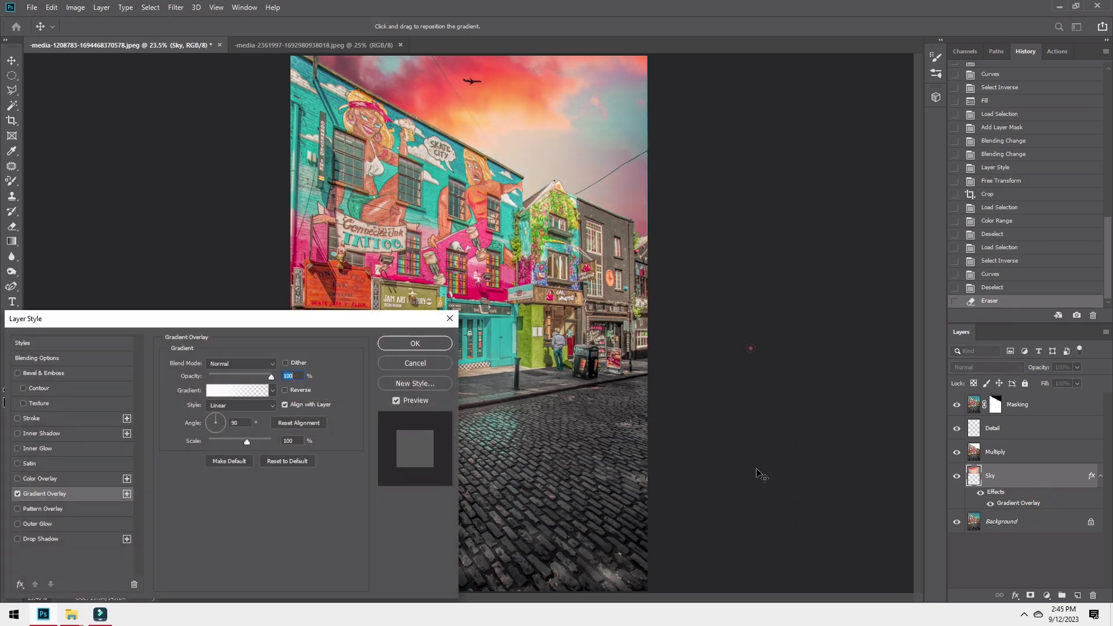
pyautogui.click(415, 343)
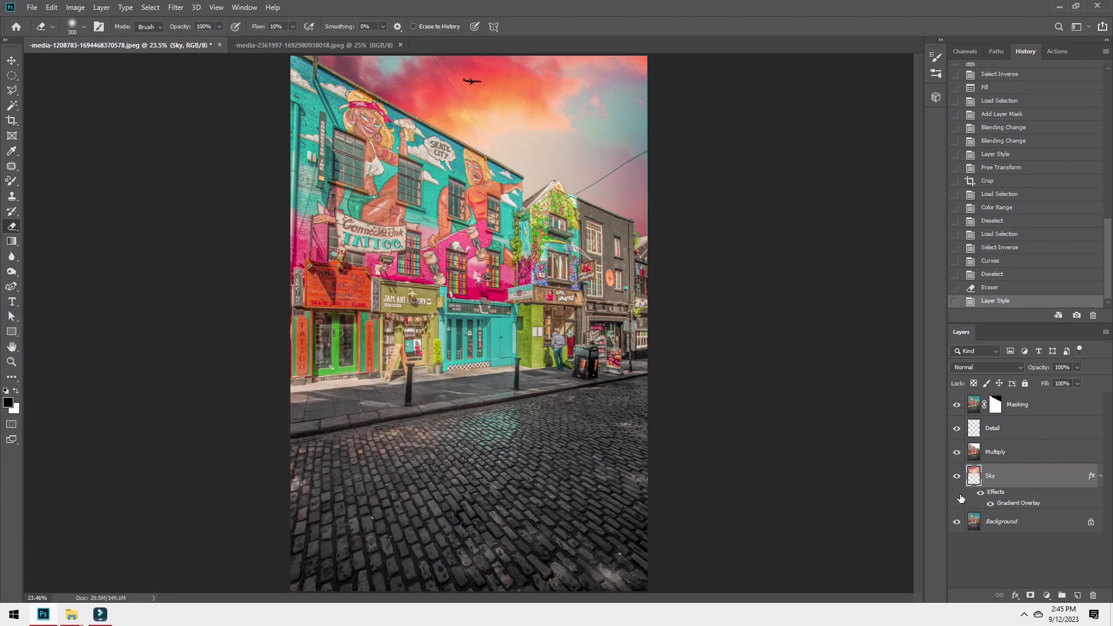
# Compare the photo with and without the Sky layer, and stamp all visible layers into a new layer above Masking
pyautogui.click(956, 479)
pyautogui.click(956, 478)
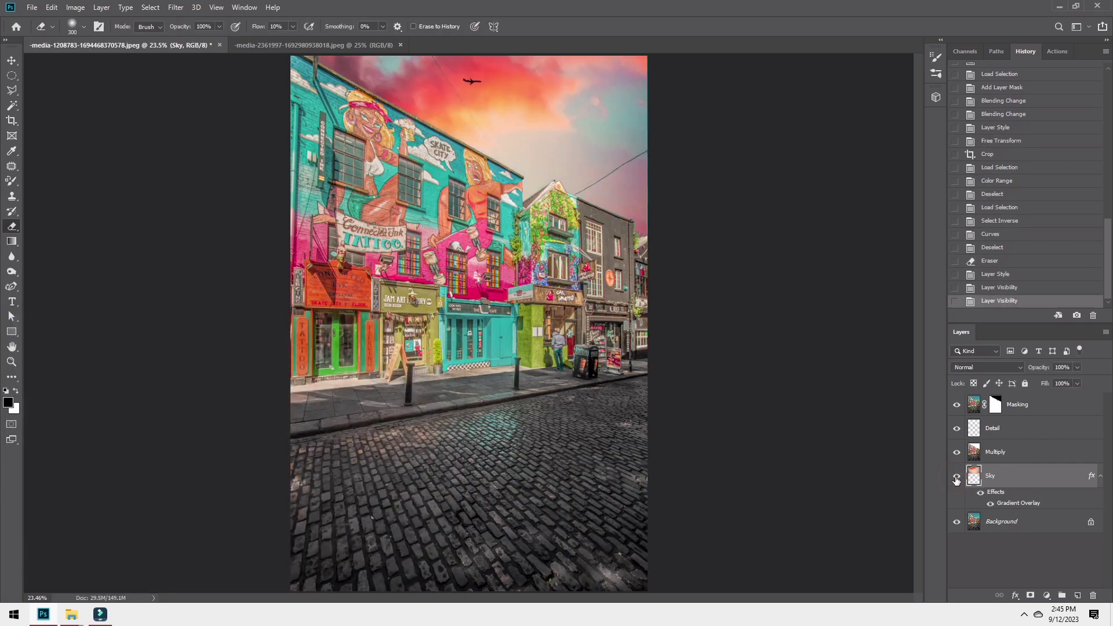
pyautogui.scroll(8, 565, 366)
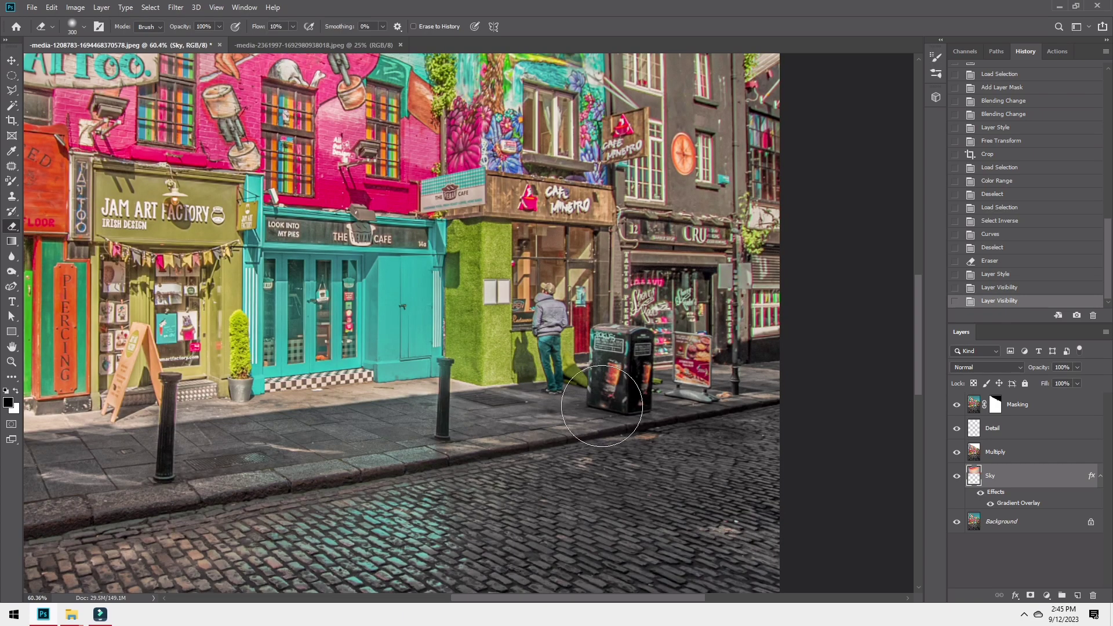
pyautogui.moveTo(598, 414); pyautogui.dragTo(596, 545)
pyautogui.scroll(-5, 597, 544)
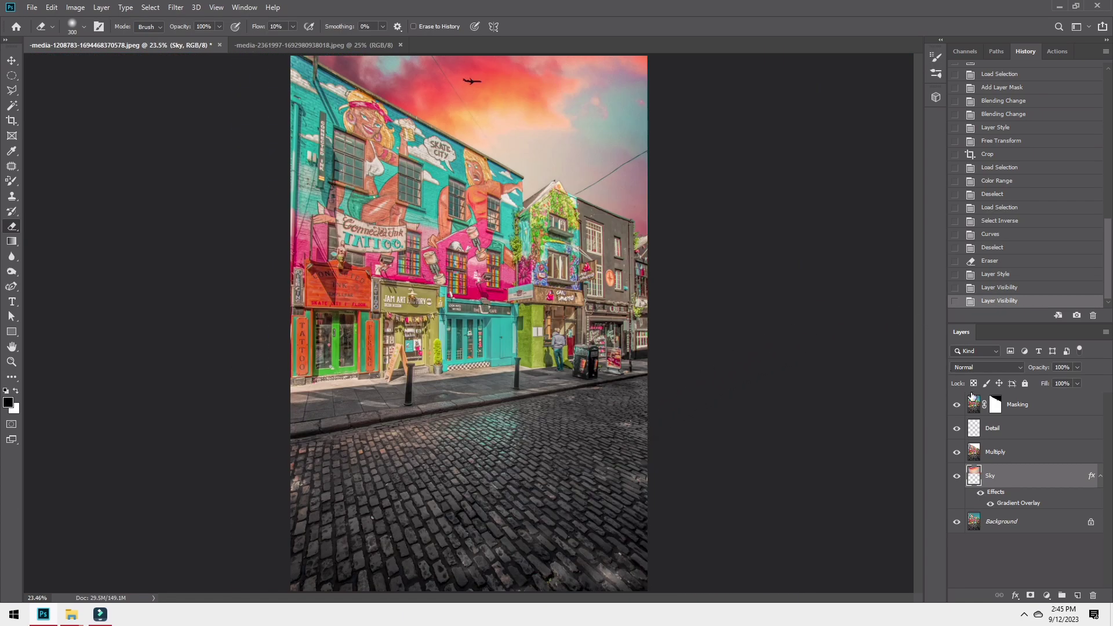
pyautogui.click(977, 406)
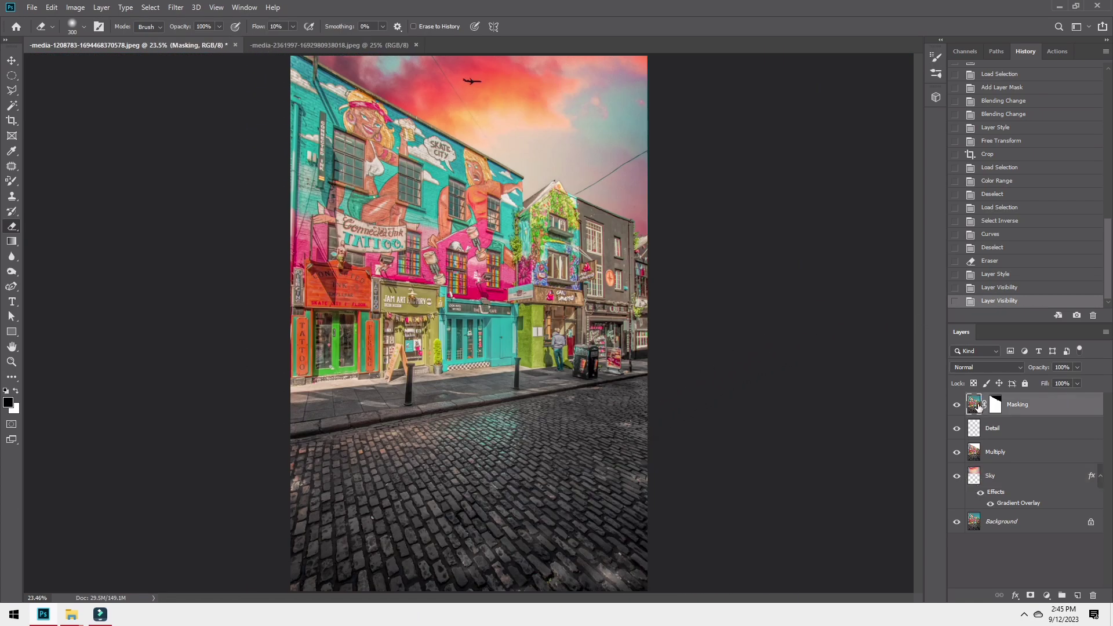
pyautogui.hotkey('ctrl', 'shift', 'alt', 'e')
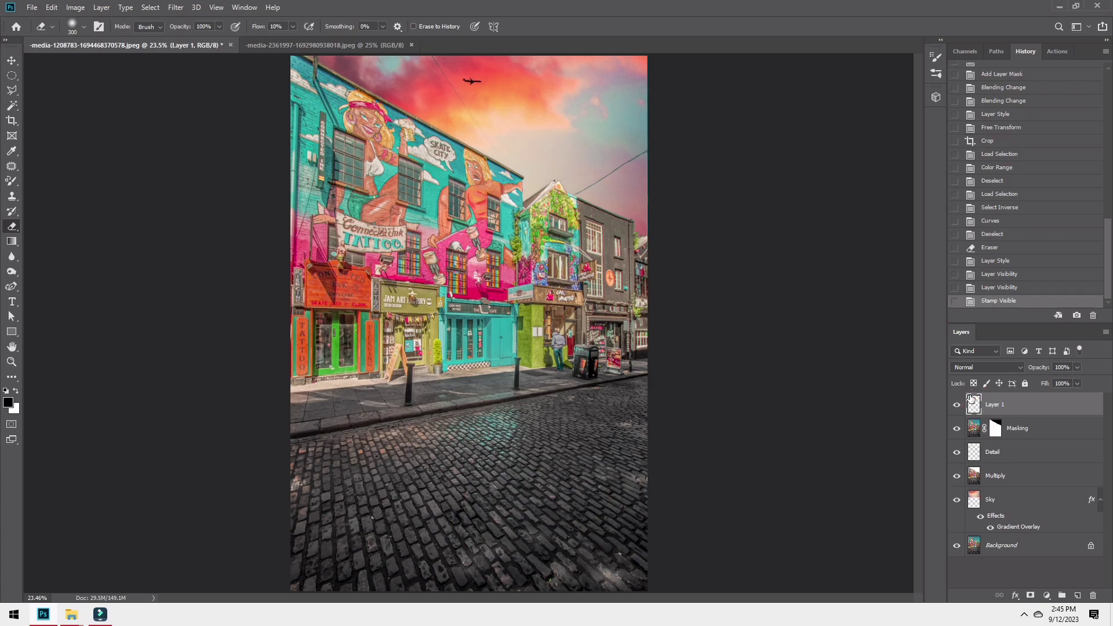
# Run Image Processor on the open images, saving them in the same location as JPEG at quality 12 and as PSD
pyautogui.press('F2')
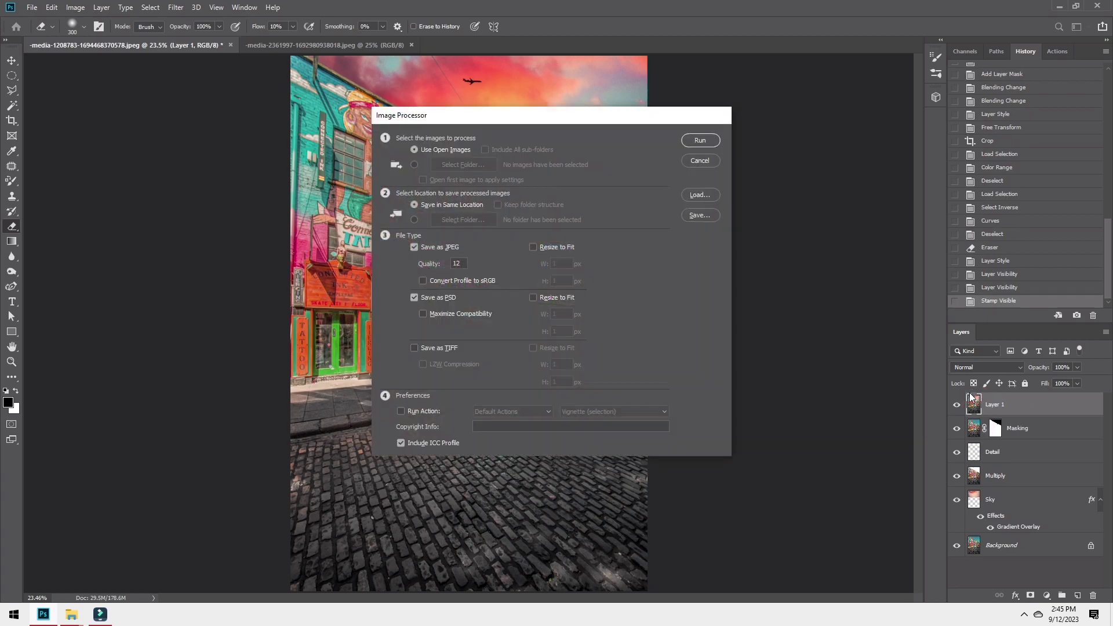
pyautogui.press('Return')
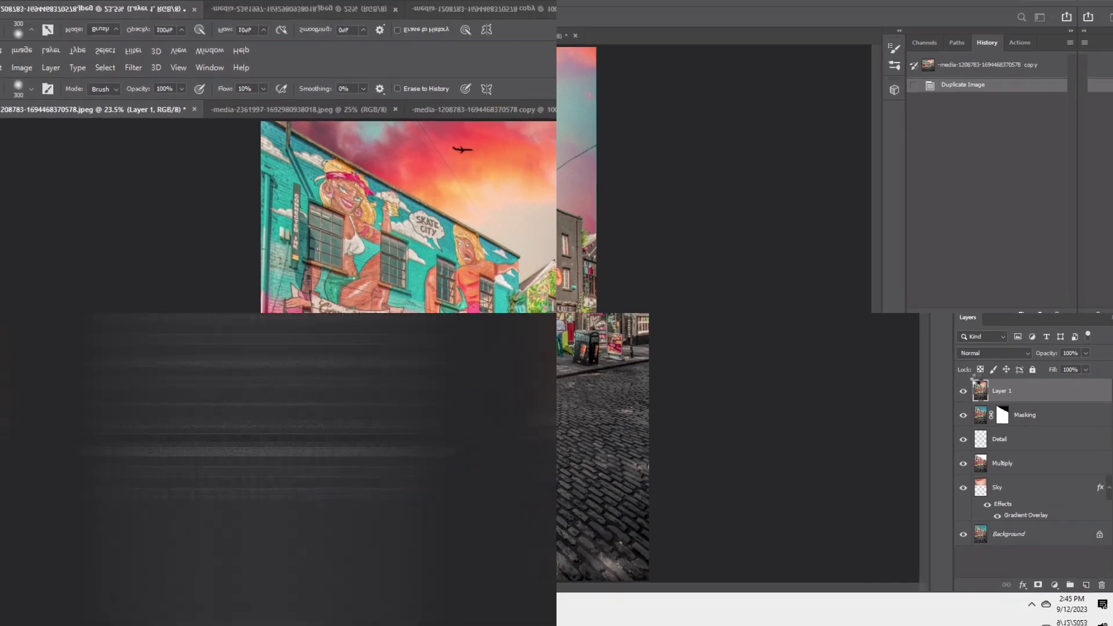